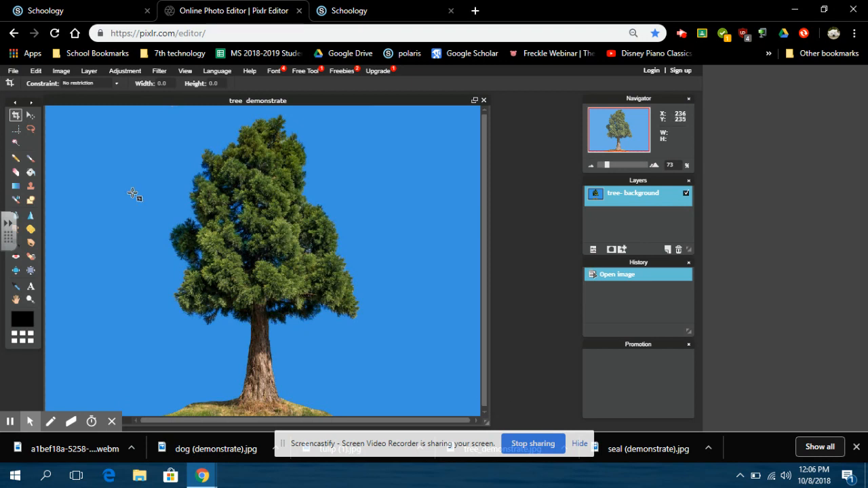
left_click(15, 143)
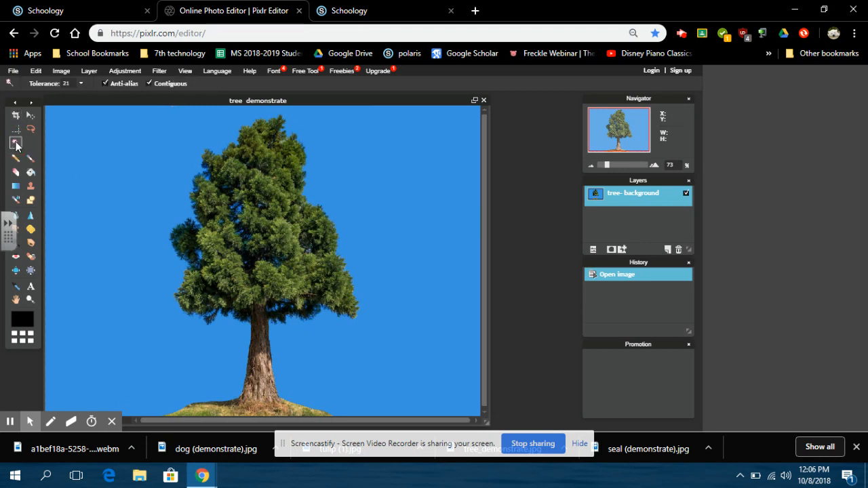
left_click(187, 216)
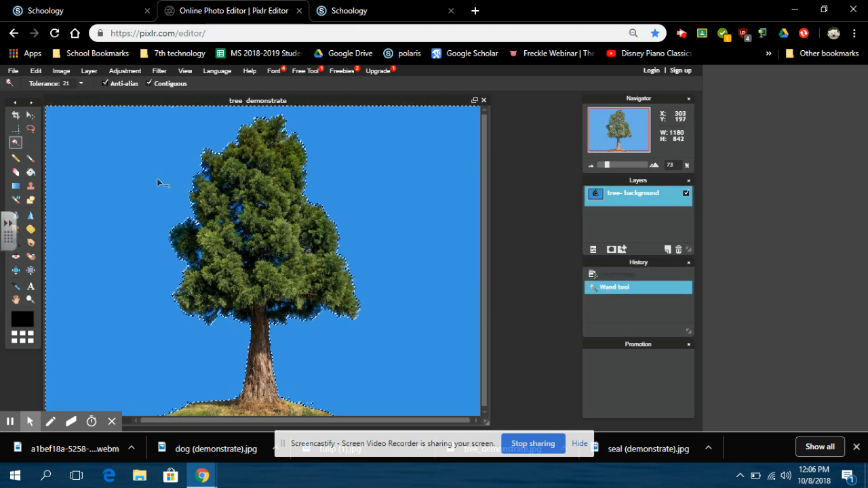
key("Delete")
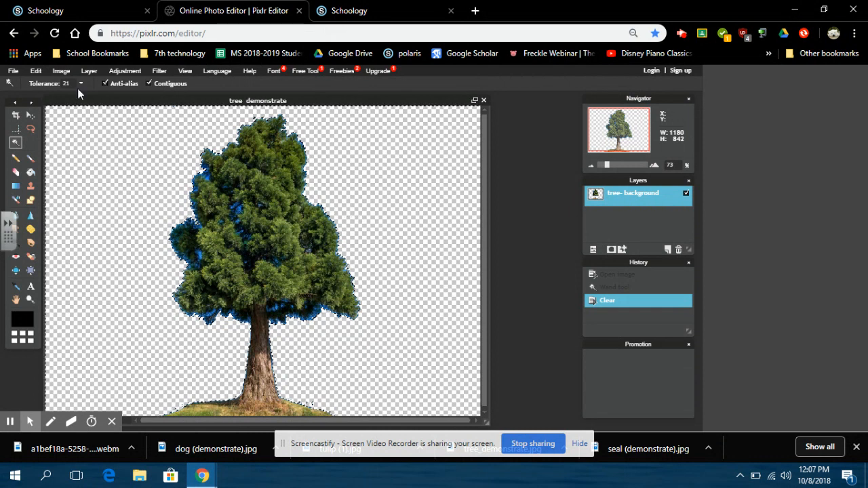
left_click(37, 70)
left_click(37, 83)
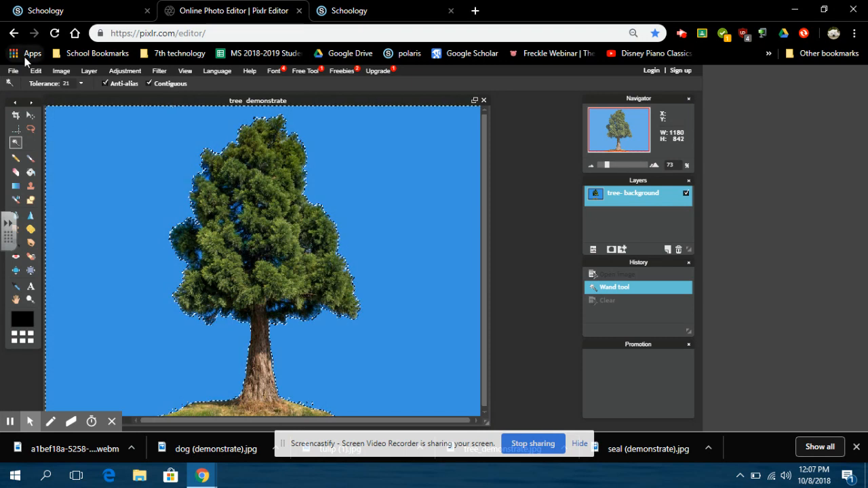
left_click(36, 70)
left_click(42, 84)
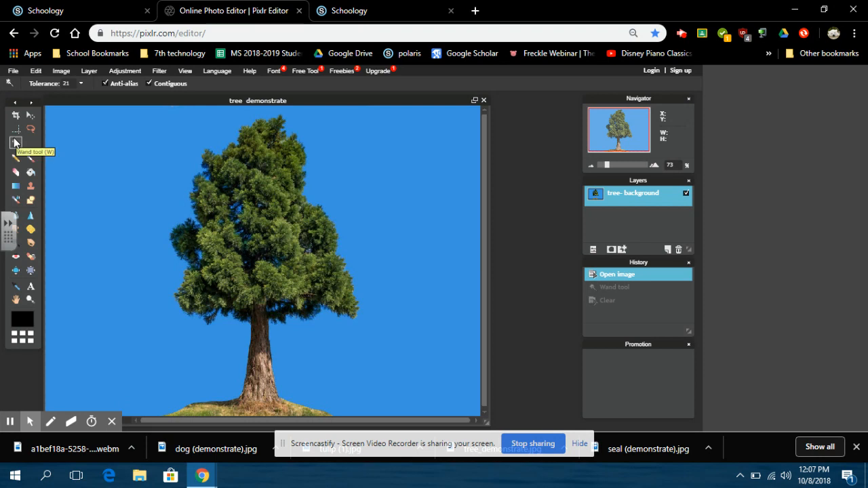
Select the blue background around the tree with the Wand tool and clear it
left_click(166, 203)
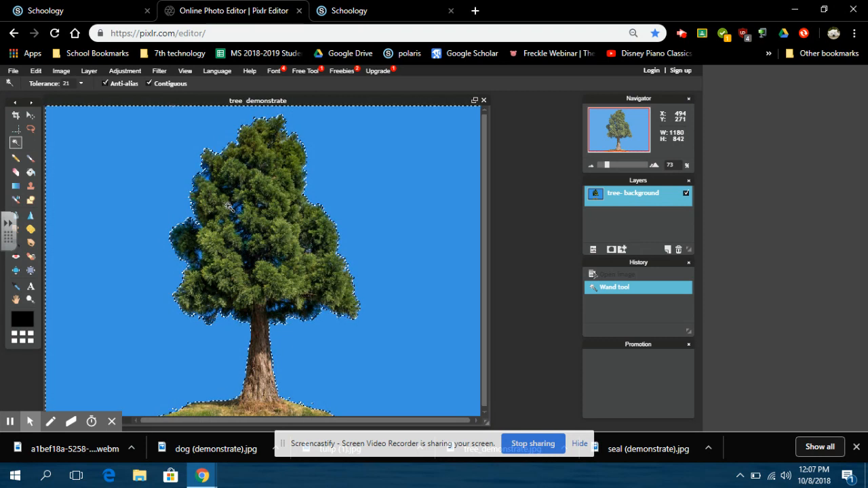
key("Delete")
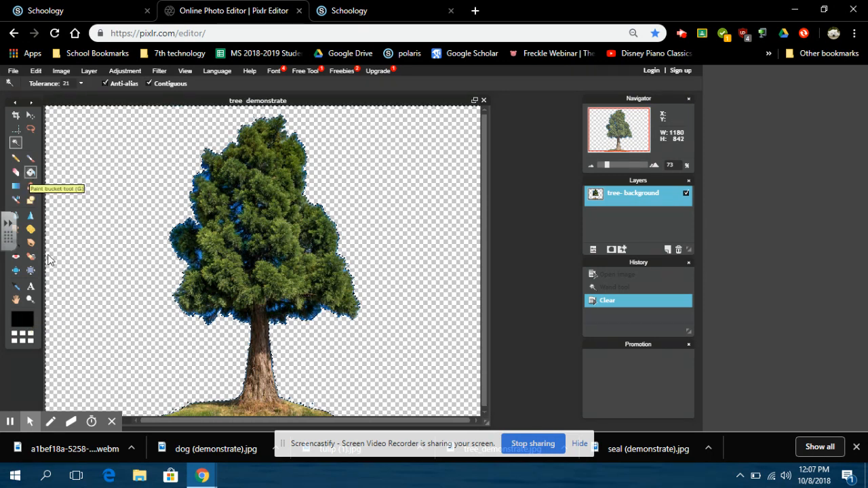
Set the main color to grey-brown #786666 and fill the cleared background with it using the Paint bucket tool
left_click(31, 316)
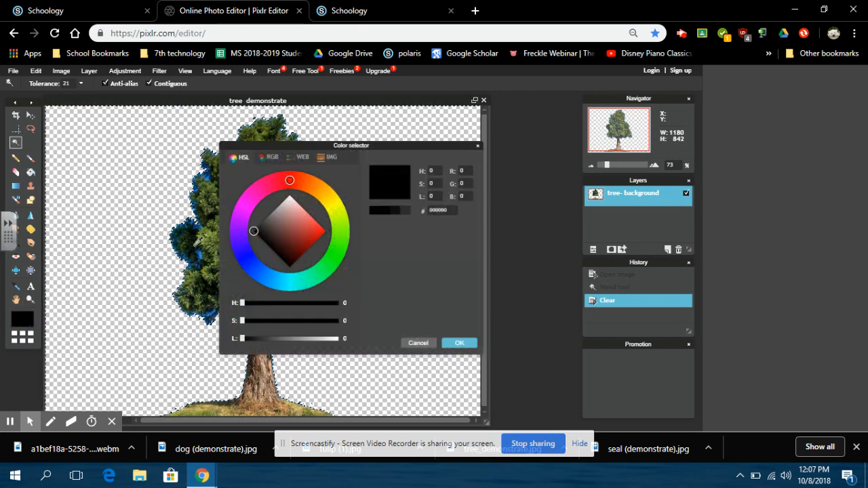
left_click(275, 223)
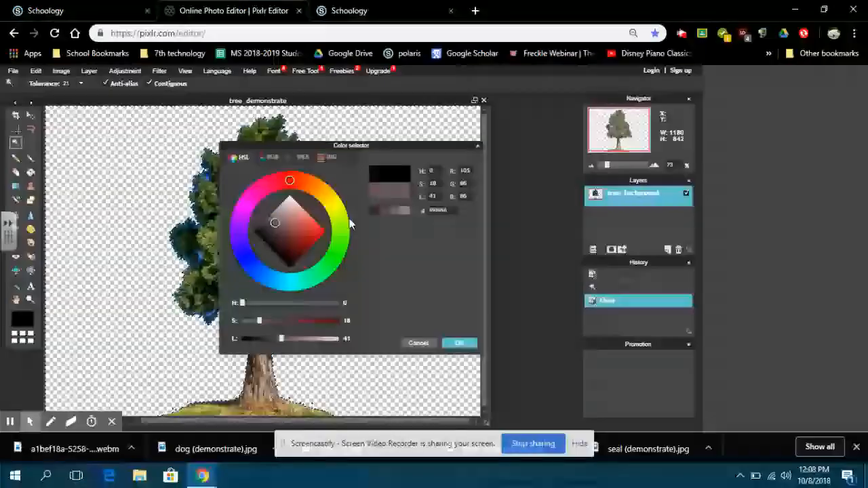
left_click(391, 210)
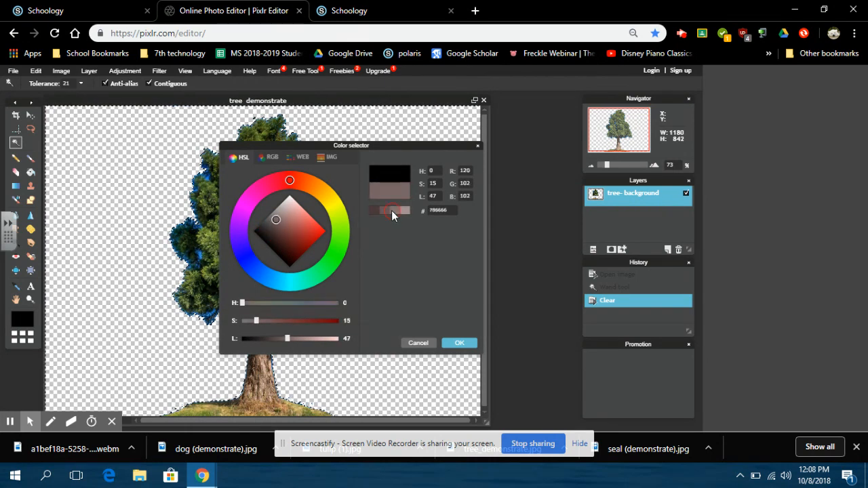
left_click(386, 210)
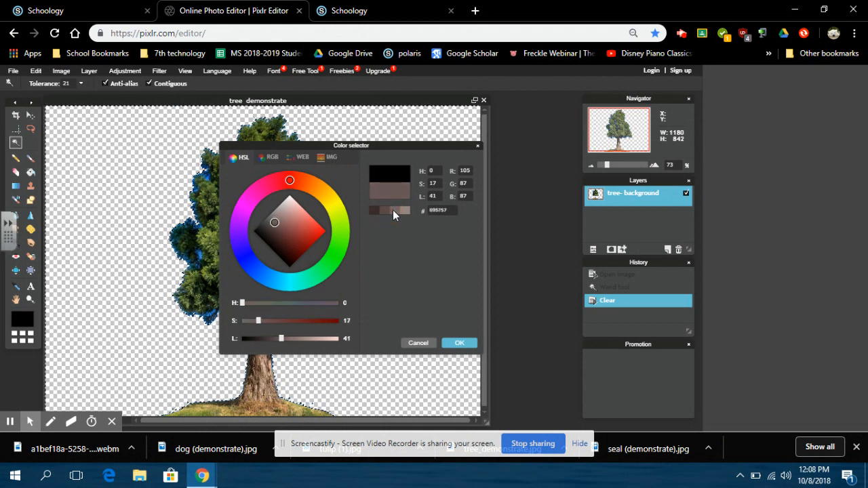
left_click(393, 209)
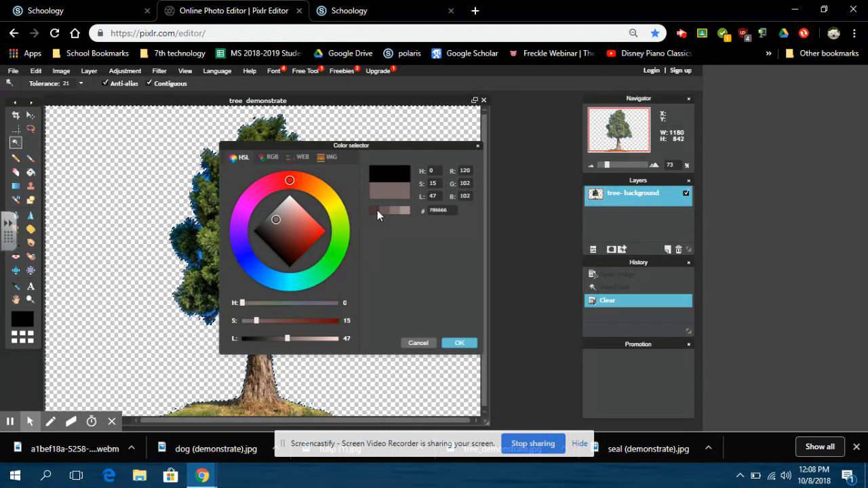
left_click(451, 343)
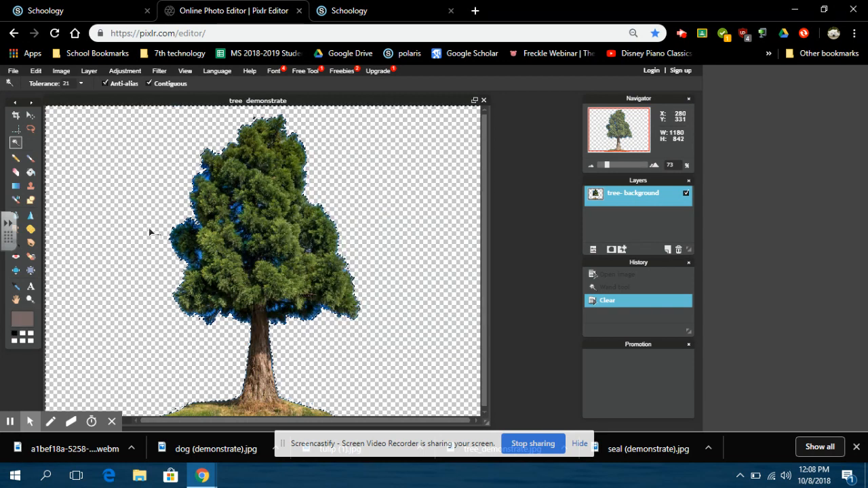
left_click(31, 172)
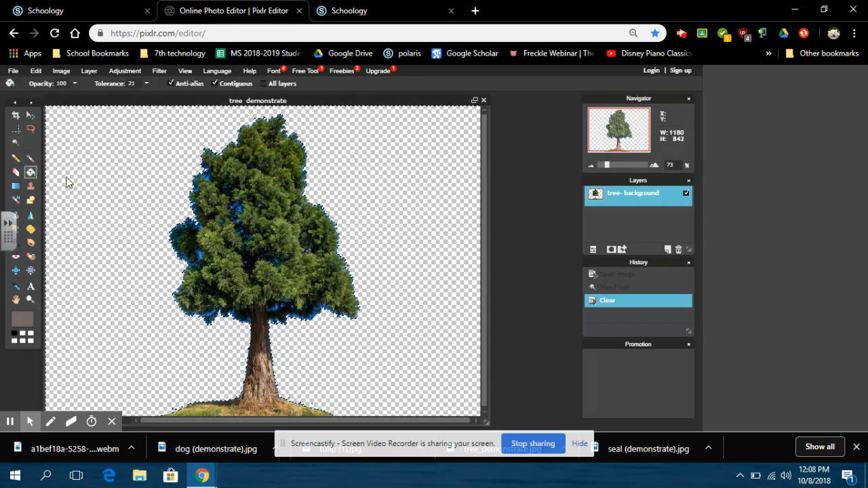
left_click(87, 181)
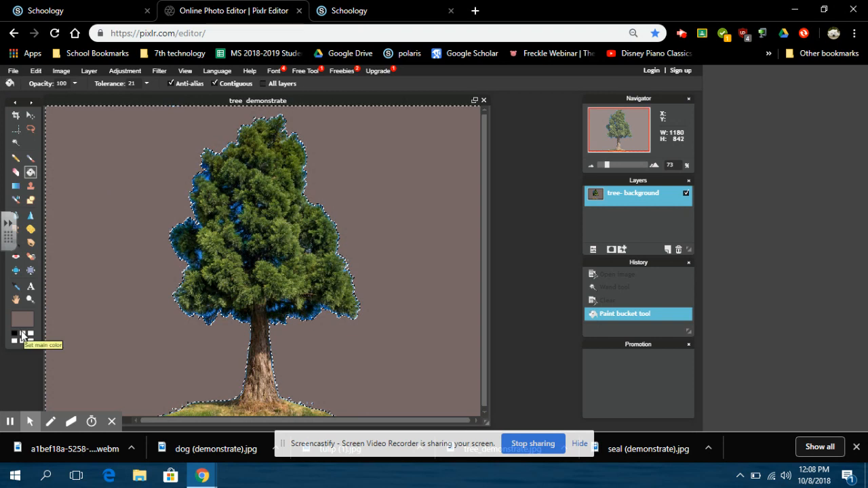
Set the main color to bright yellow #eff227, fill the selected background with it using the Paint bucket tool, and deselect all
left_click(25, 318)
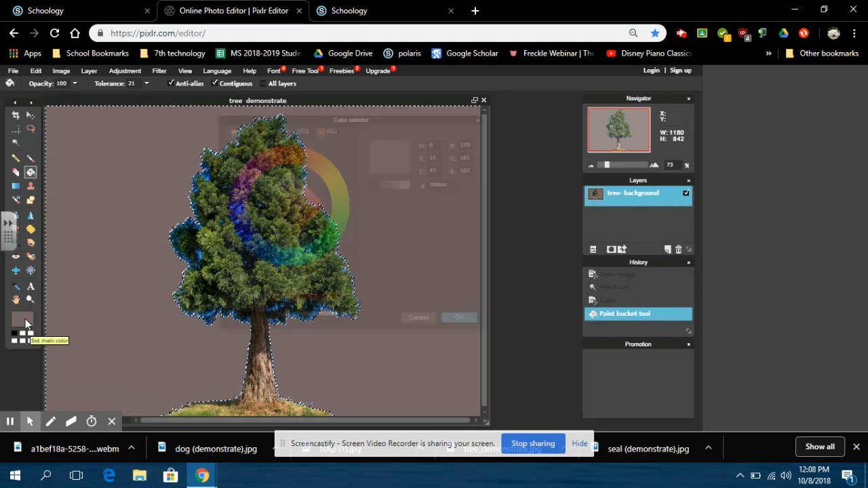
left_click(337, 182)
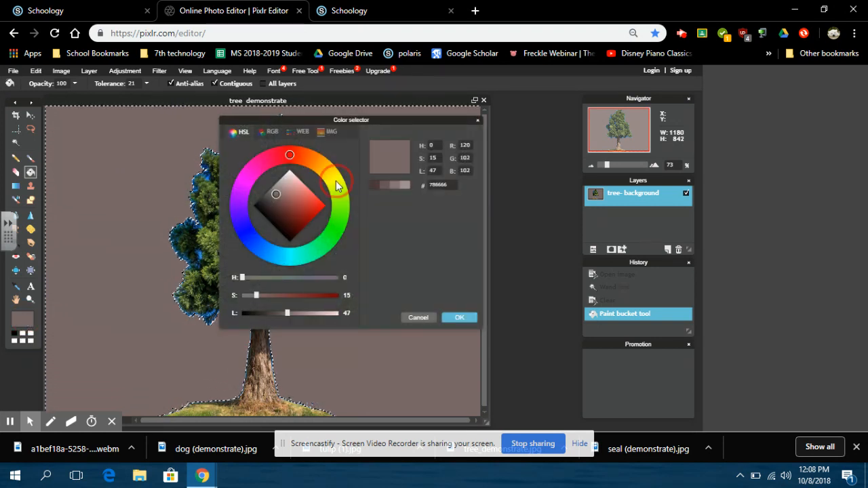
left_click(318, 202)
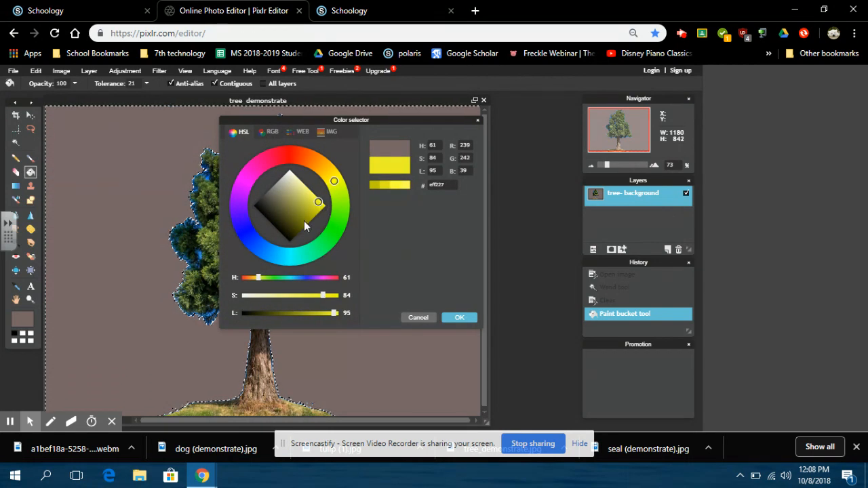
left_click(460, 316)
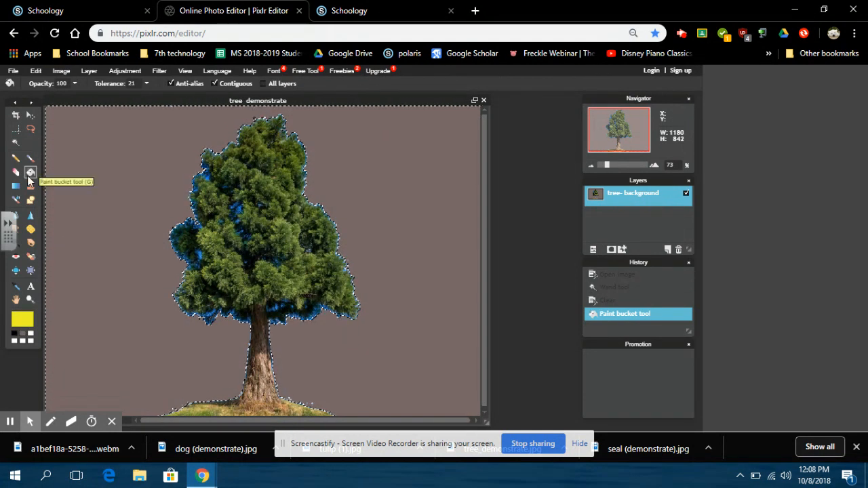
left_click(87, 196)
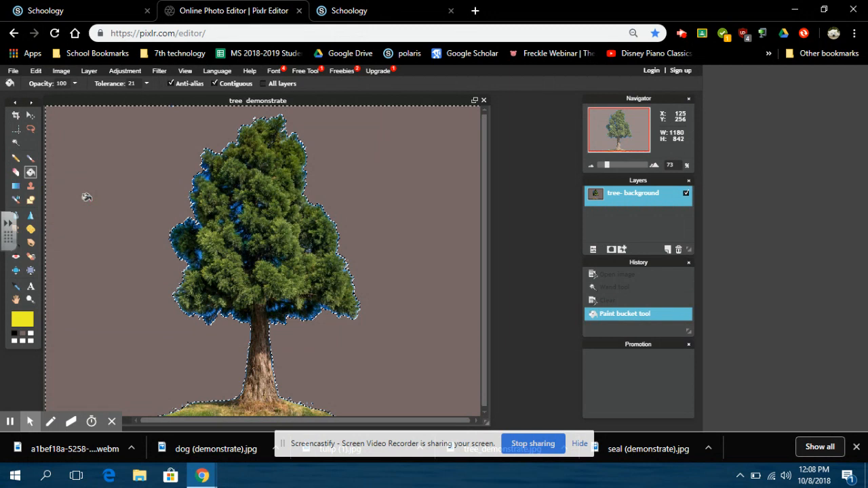
left_click(87, 197)
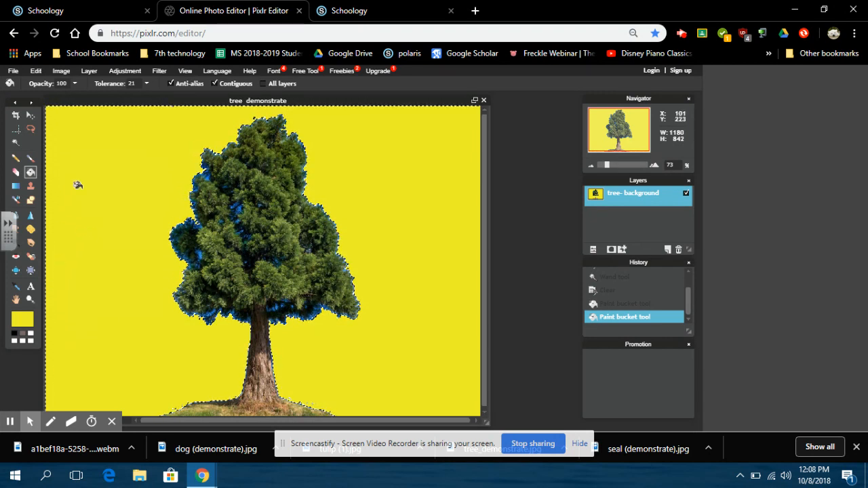
left_click(40, 74)
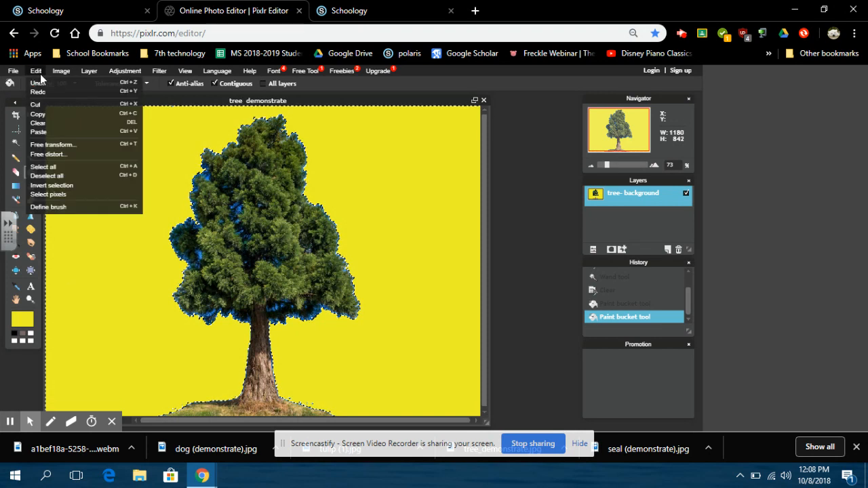
left_click(58, 176)
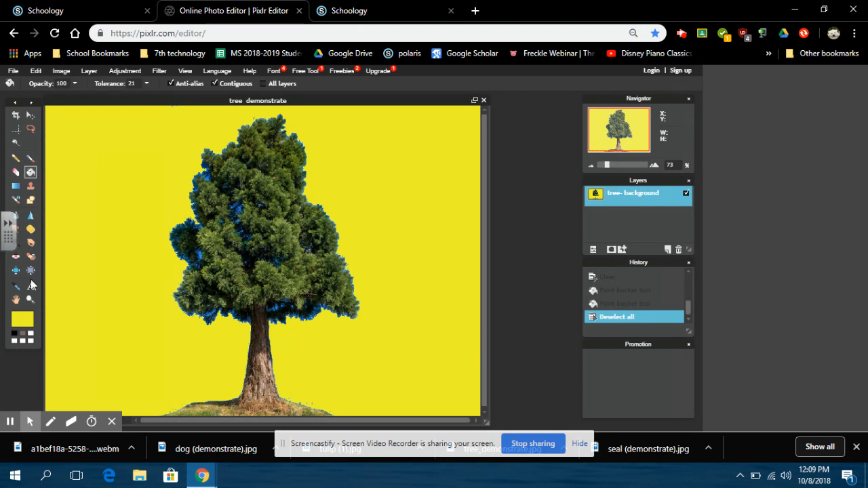
Add the text "My Favorite Tree" on the yellow area beside the treetop and color it muted red
left_click(31, 286)
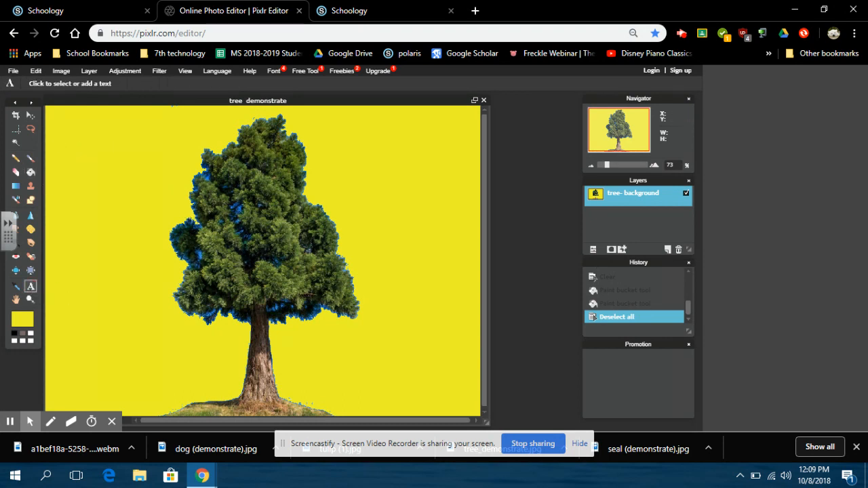
left_click(71, 160)
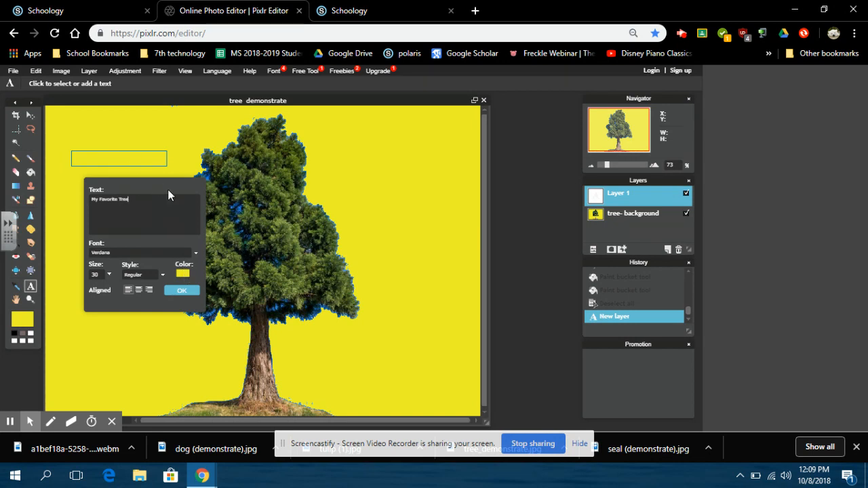
left_click(183, 273)
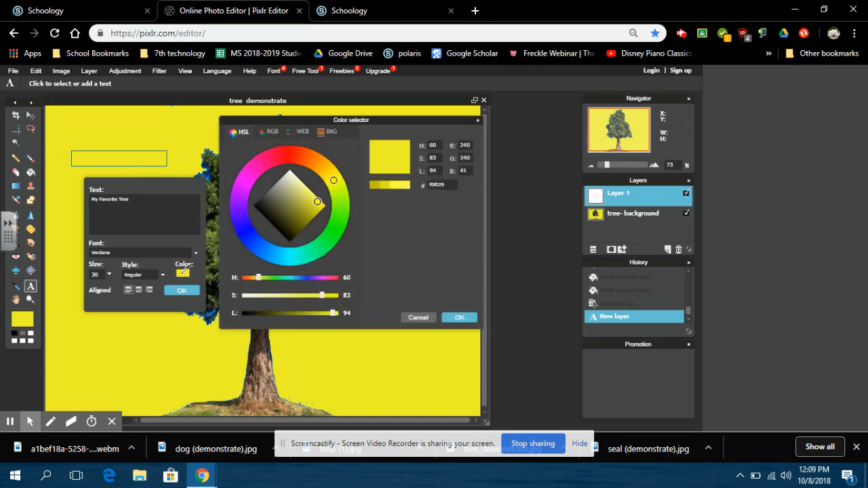
left_click(245, 228)
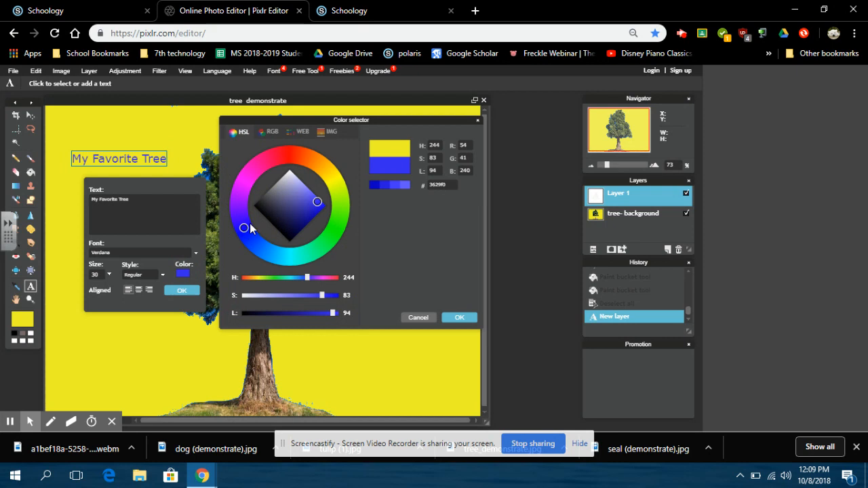
left_click(300, 190)
left_click(394, 185)
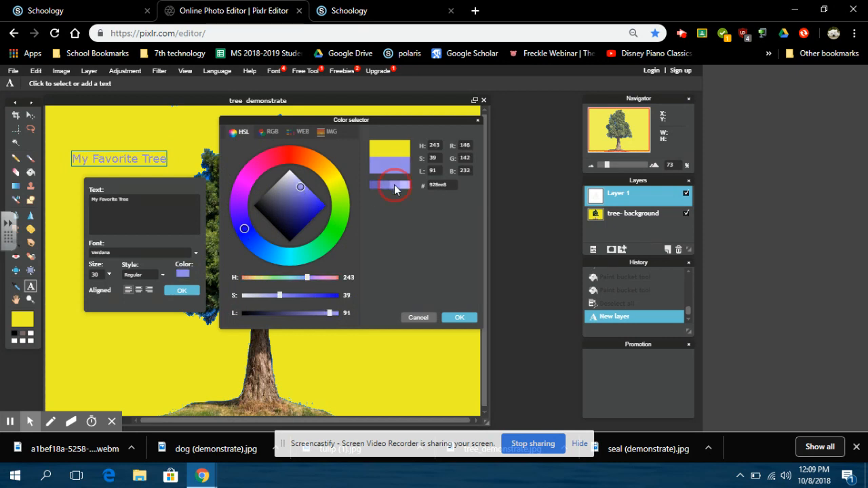
left_click(384, 184)
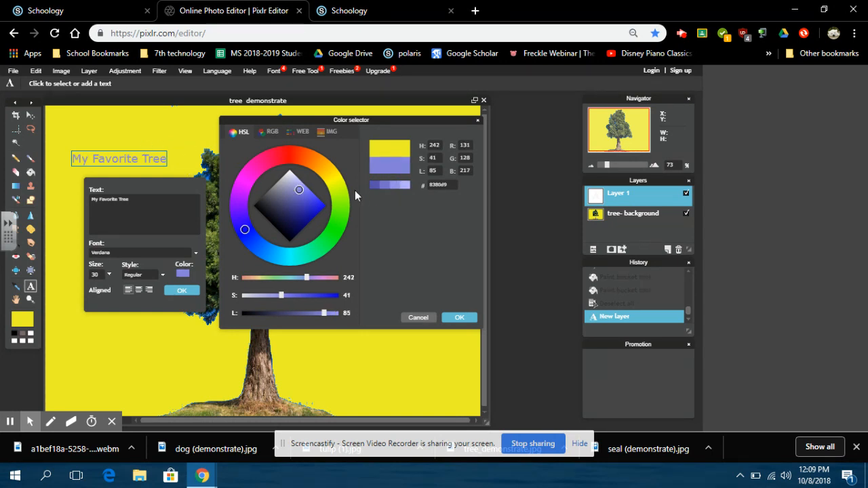
left_click(375, 188)
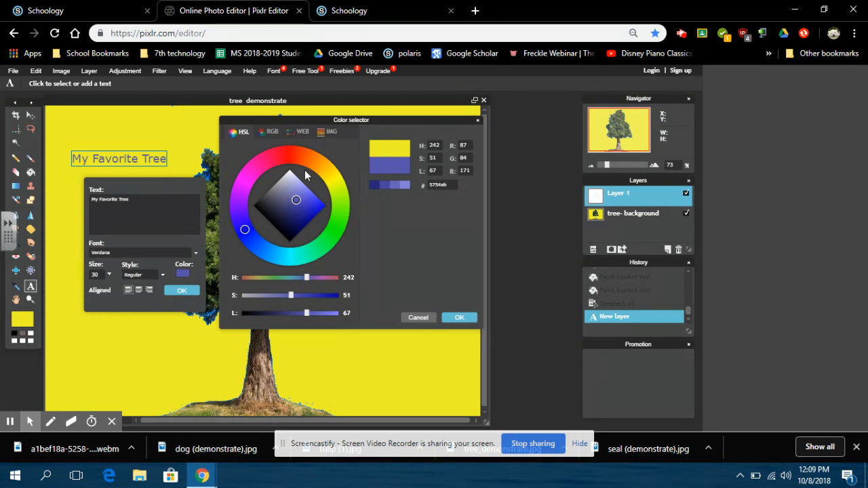
left_click(284, 157)
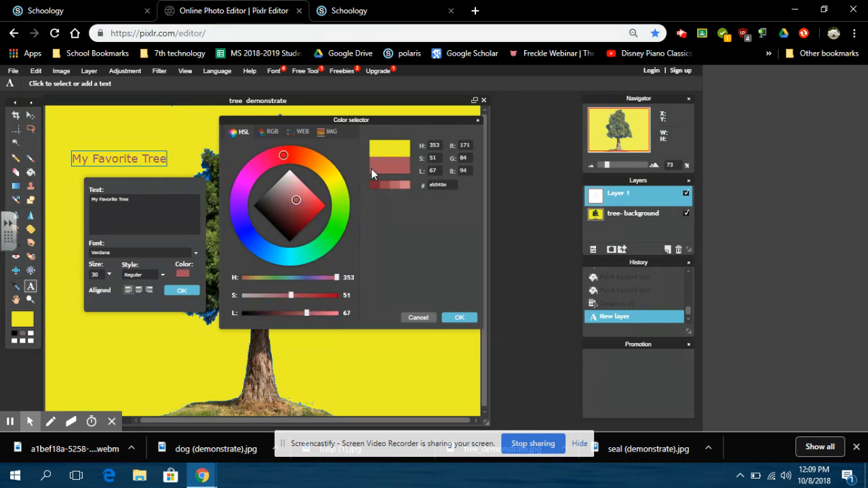
left_click(381, 184)
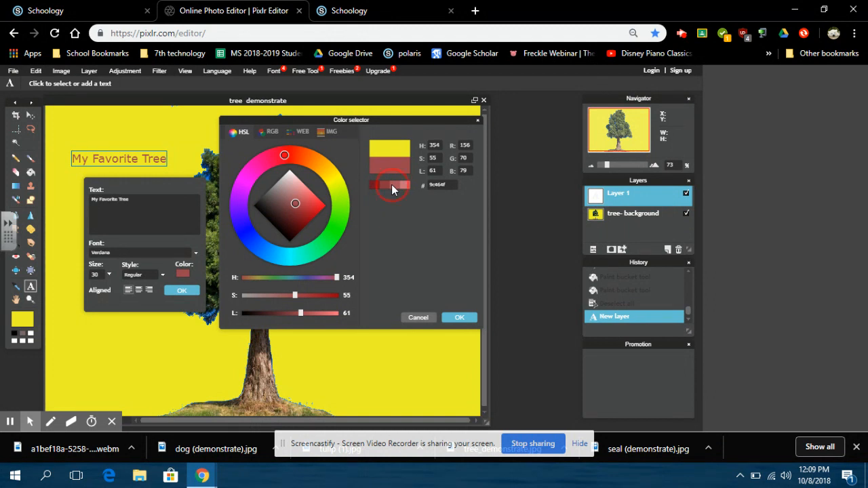
left_click(391, 185)
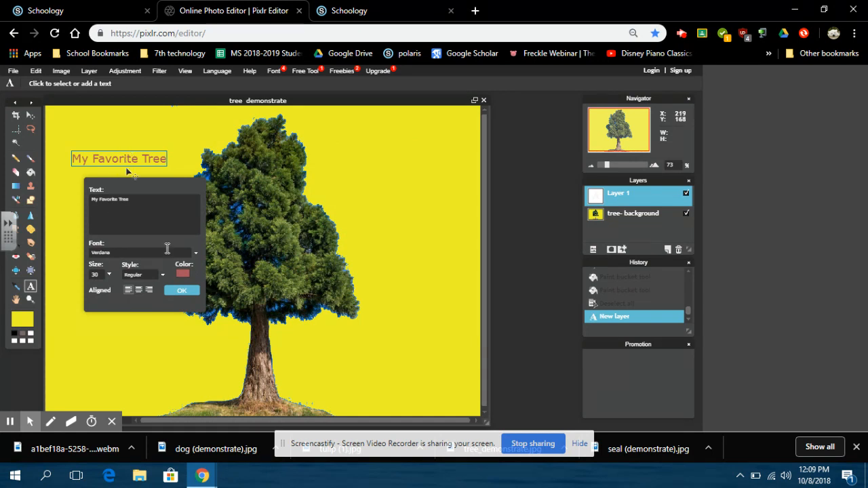
Try the Bold and Italic styles on the caption text, and settle on Bold/Italic
left_click(163, 274)
left_click(155, 294)
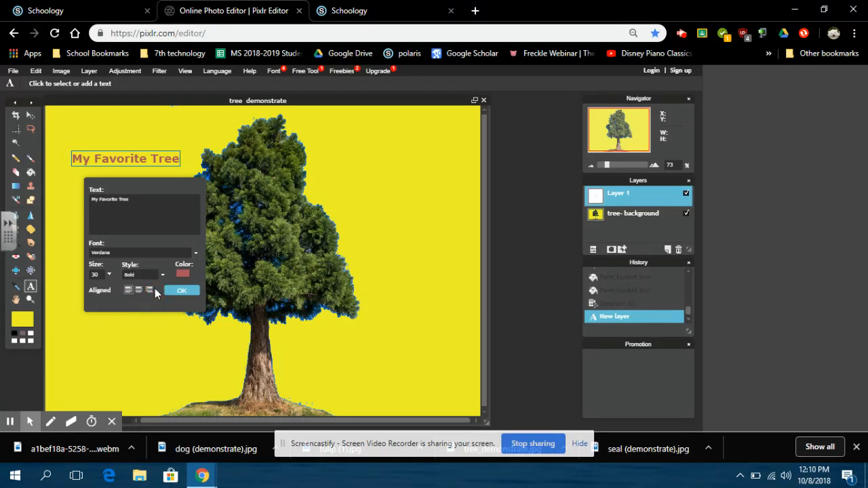
left_click(164, 274)
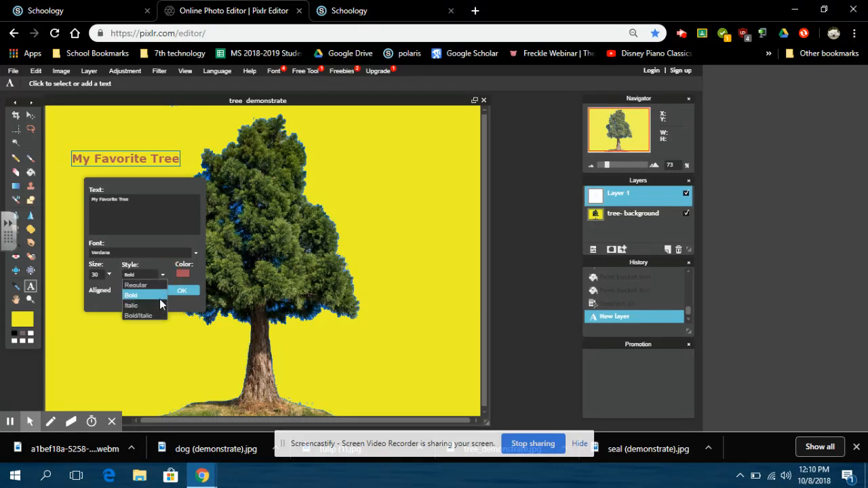
left_click(159, 299)
left_click(163, 274)
left_click(148, 304)
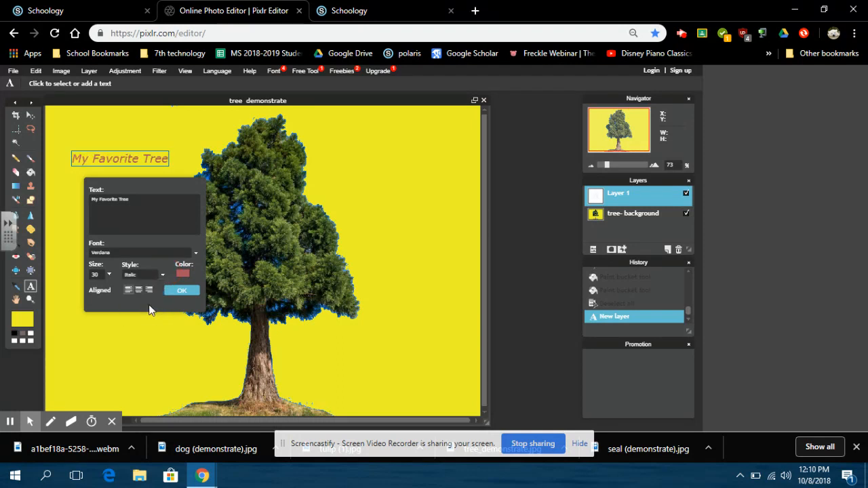
left_click(165, 273)
left_click(152, 313)
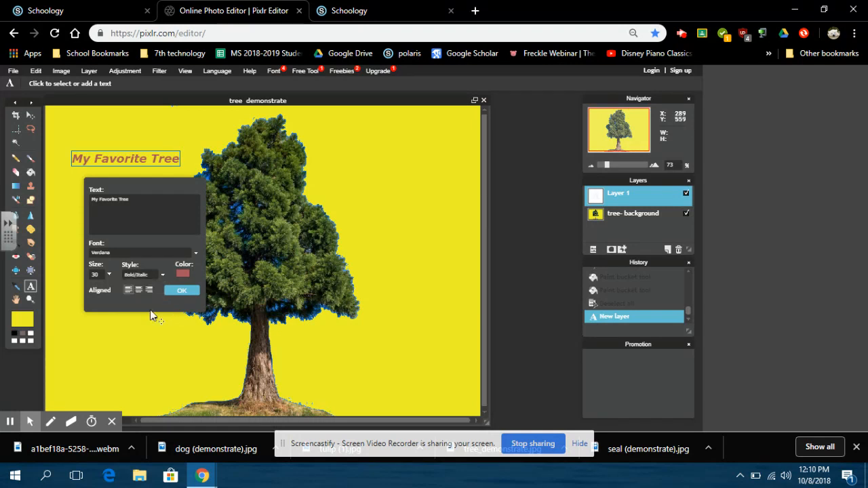
Enlarge the caption text to size 85 and place it across the lower tree trunk
left_click(109, 275)
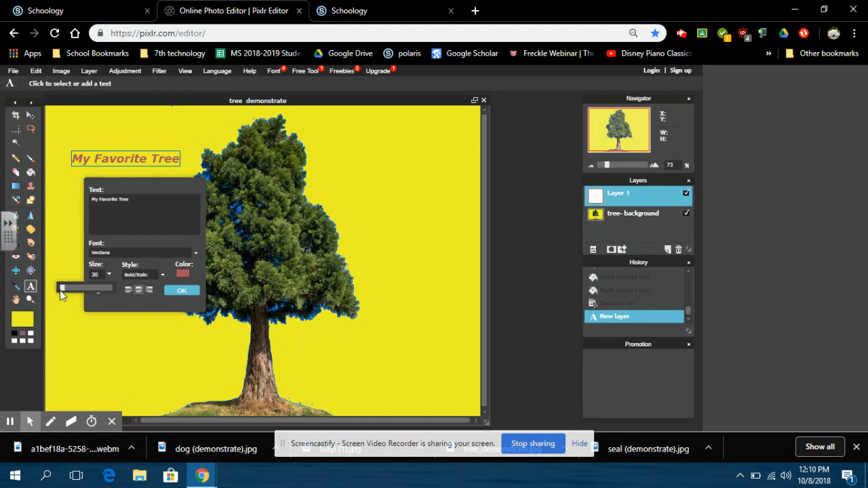
left_click_drag(65, 289, 65, 289)
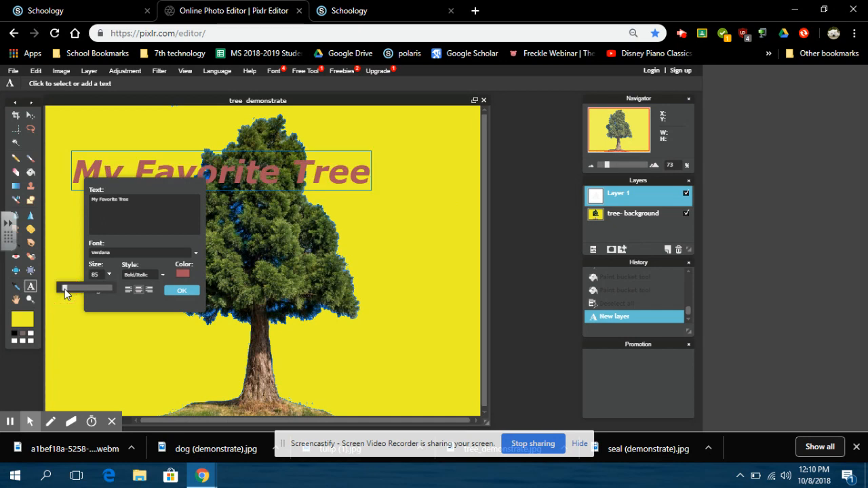
left_click(190, 157)
left_click_drag(191, 158, 244, 342)
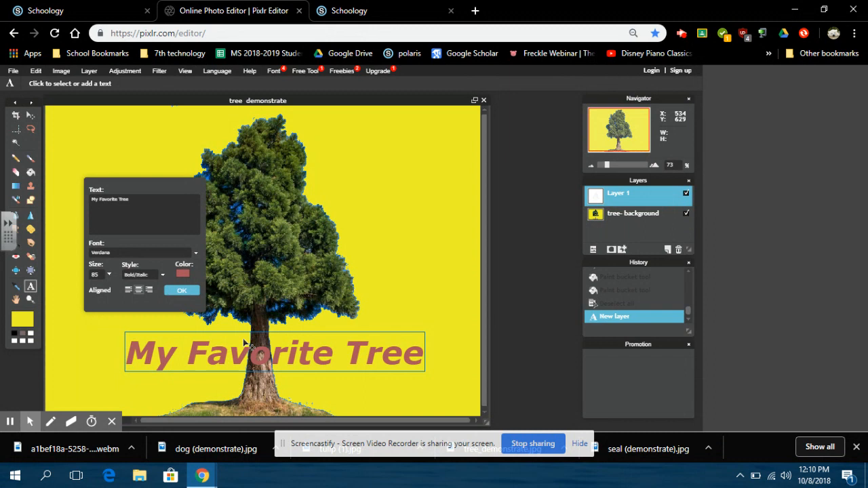
left_click(185, 288)
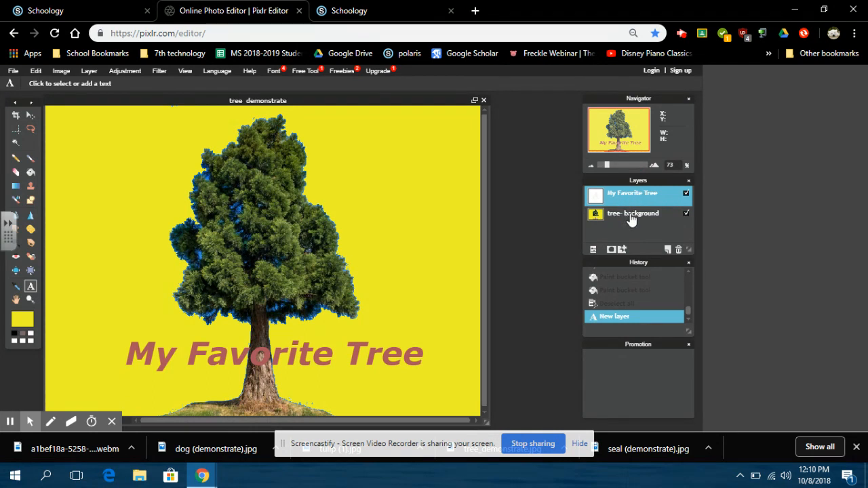
Hide and reshow the tree background layer and the caption layer in turn, discarding the empty text layer added meanwhile
left_click(686, 215)
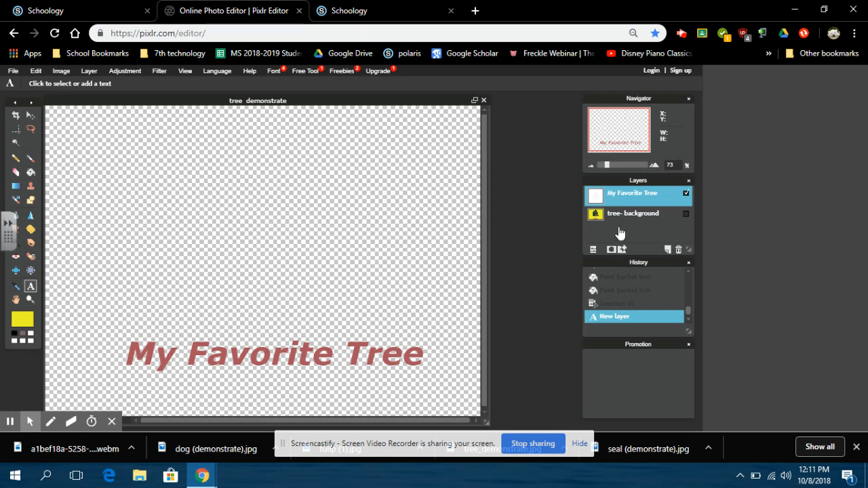
left_click(685, 213)
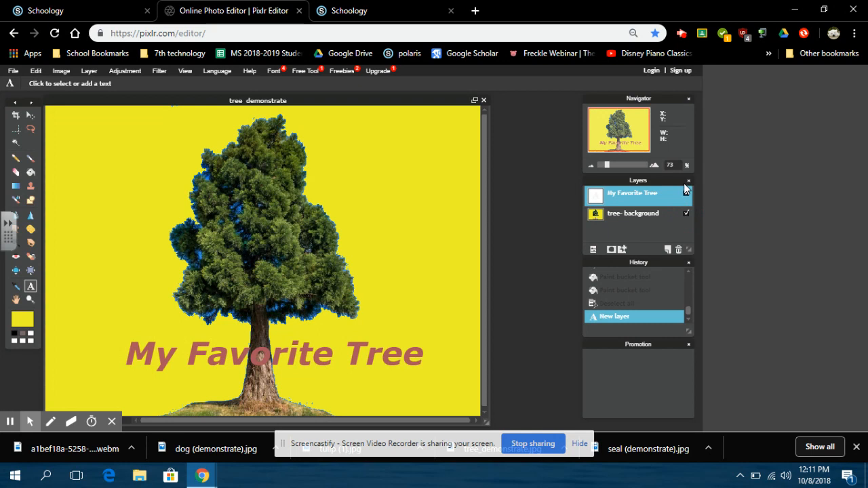
left_click(685, 193)
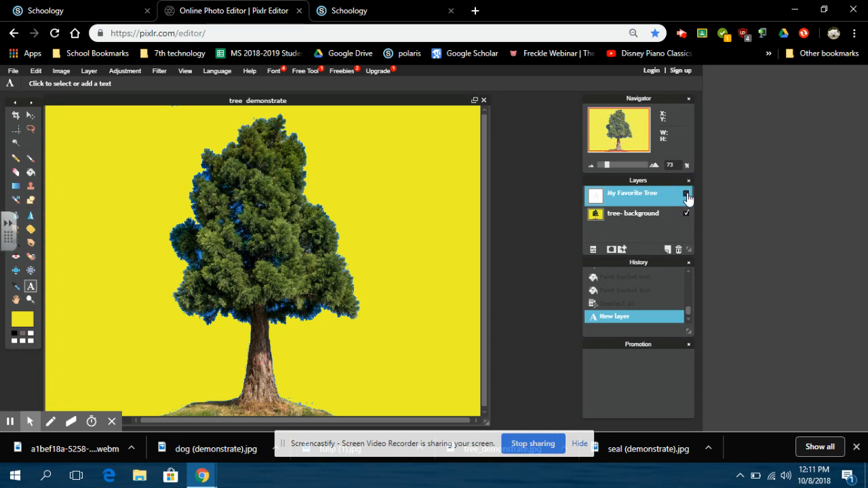
left_click(390, 230)
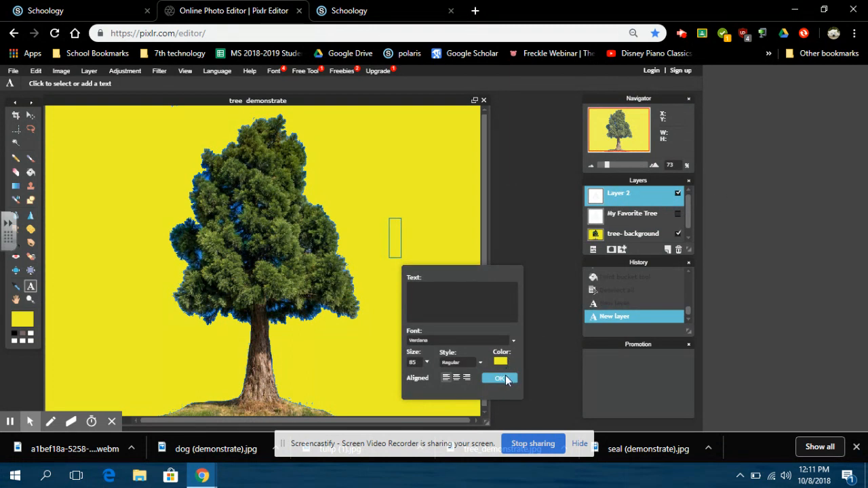
left_click(499, 378)
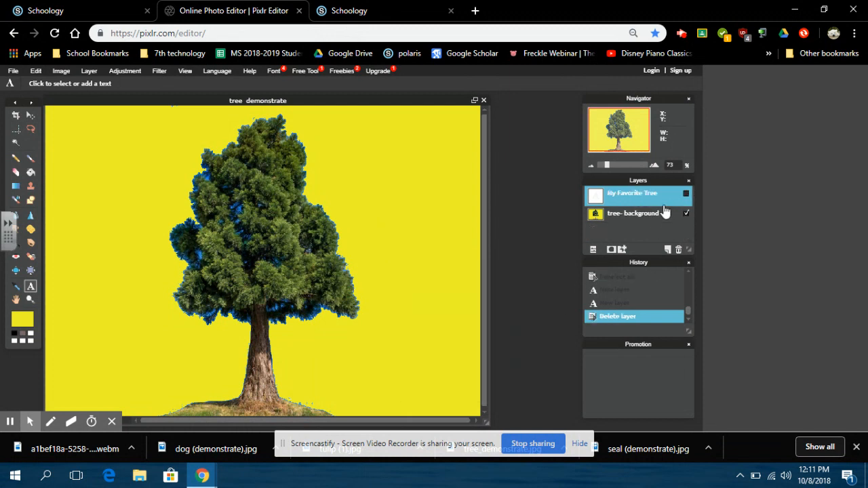
left_click(685, 195)
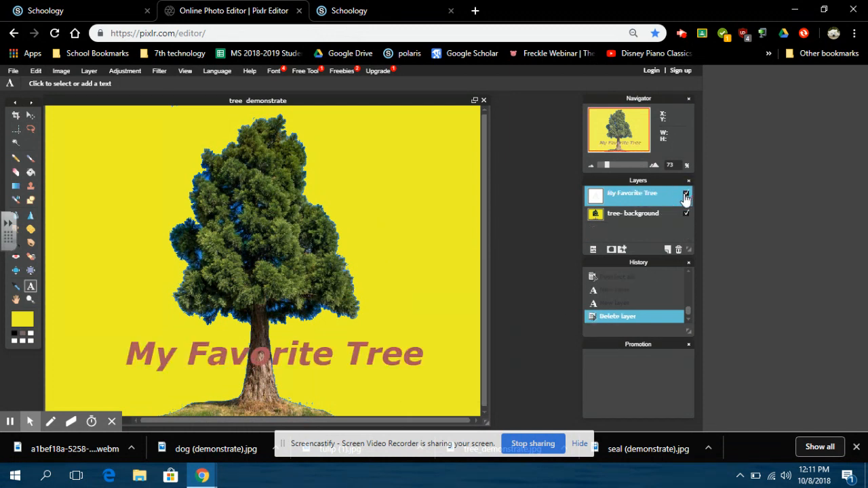
Reopen the caption's text settings without changing them, and hide and reshow both layers
left_click(358, 349)
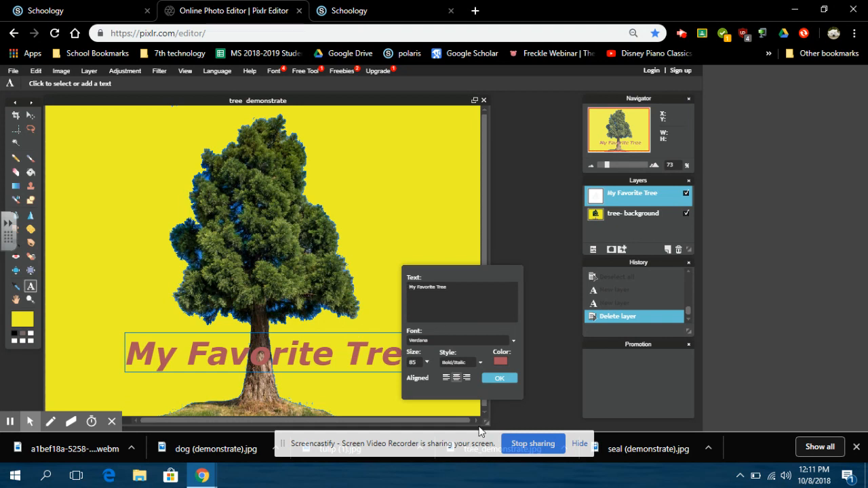
left_click(508, 378)
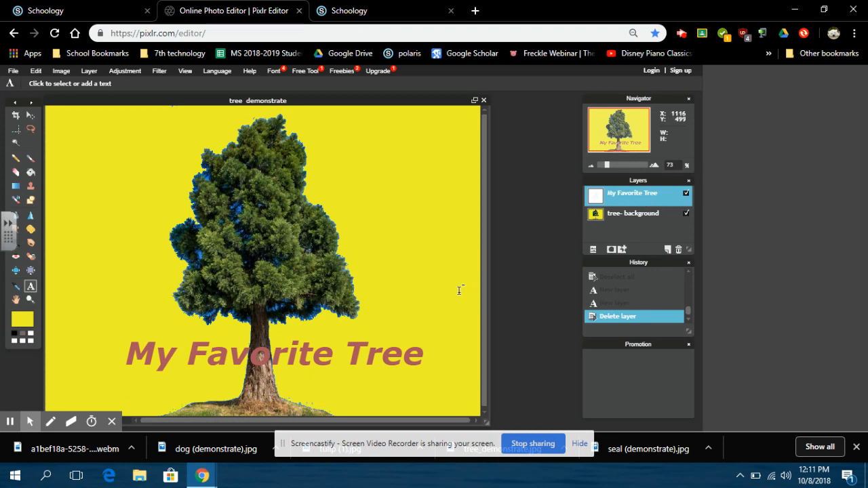
left_click(685, 215)
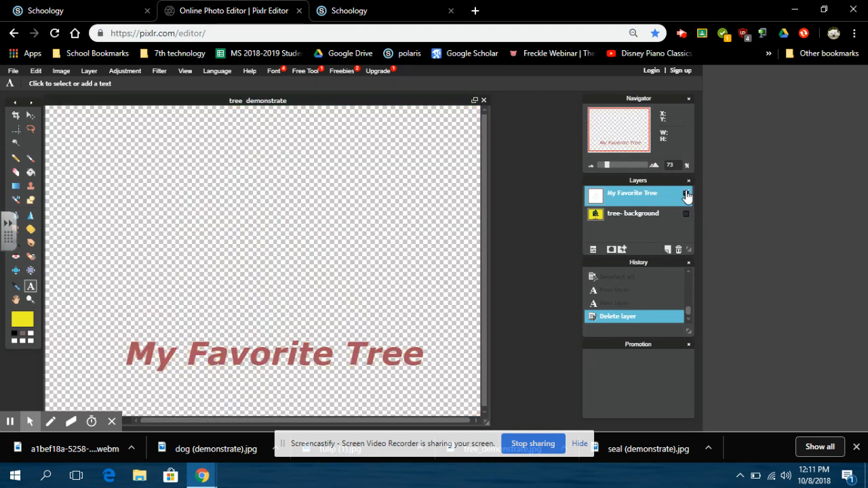
left_click(686, 194)
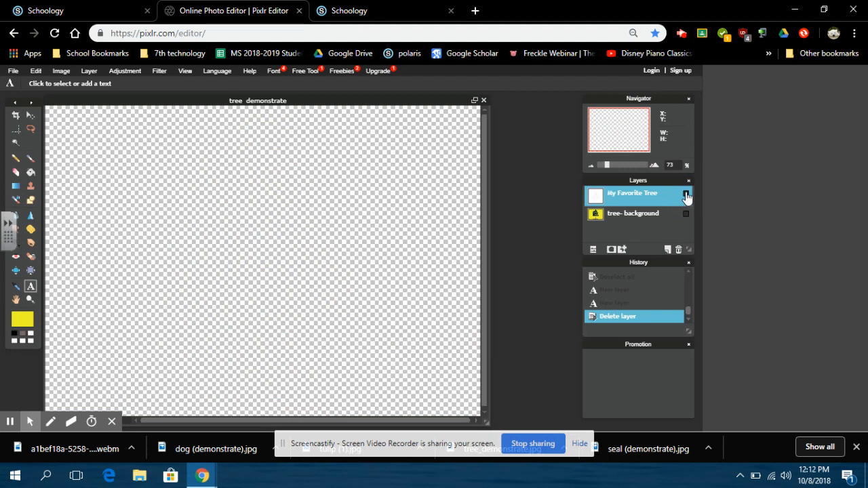
left_click(685, 195)
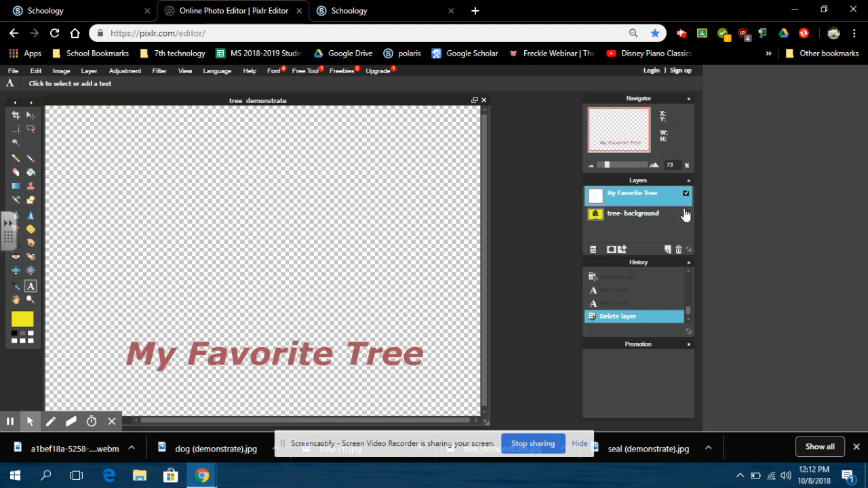
left_click(685, 215)
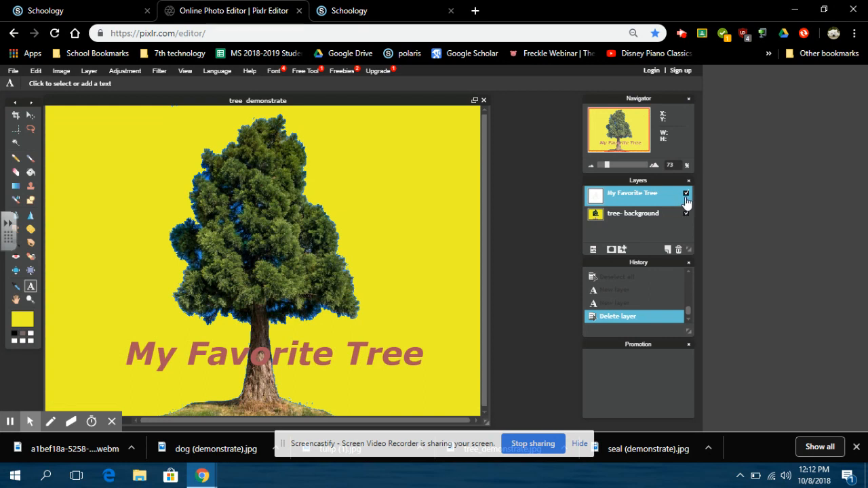
Make the tree background layer active while the caption layer is hidden, and show the caption layer again
left_click(686, 194)
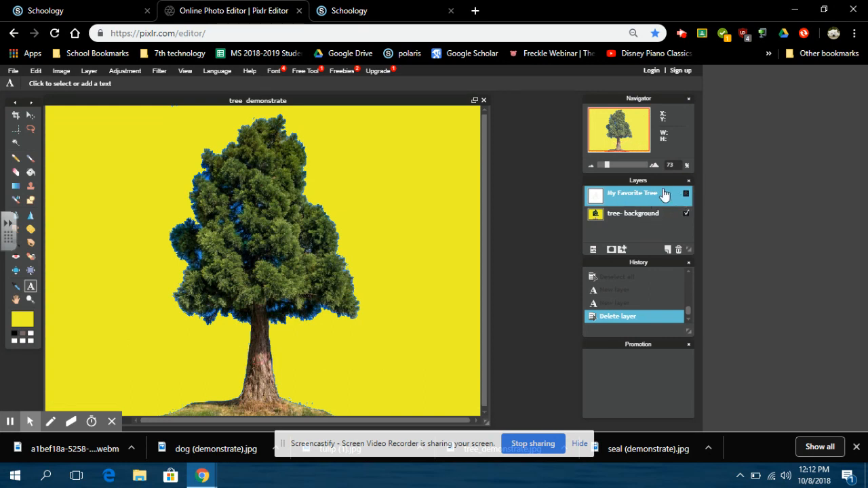
left_click(650, 218)
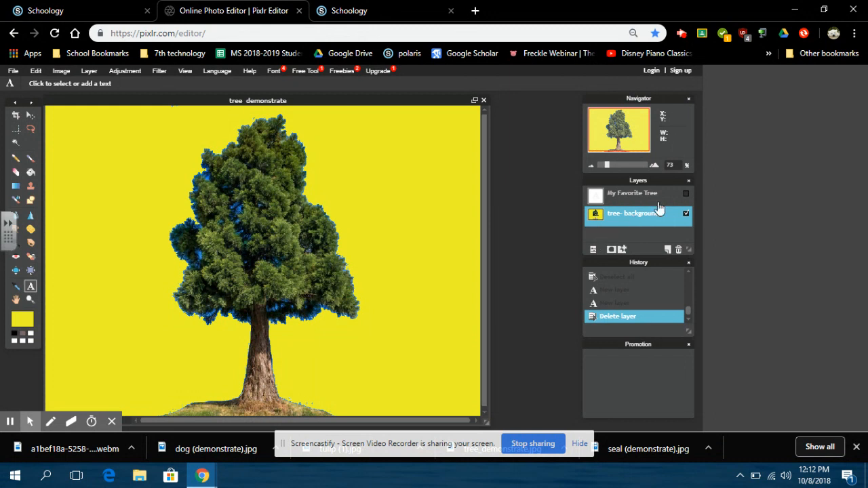
left_click(685, 194)
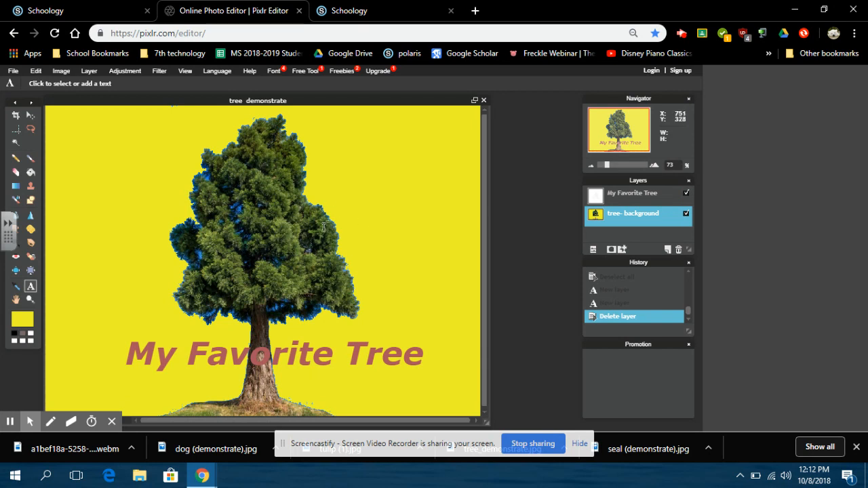
Draw a filled black ellipse on the yellow area beside the treetop with the Drawing tool
left_click(30, 200)
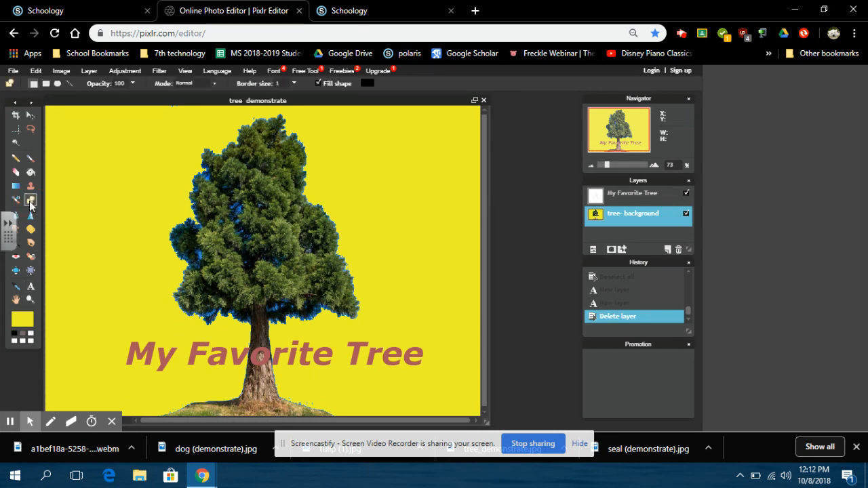
left_click(57, 84)
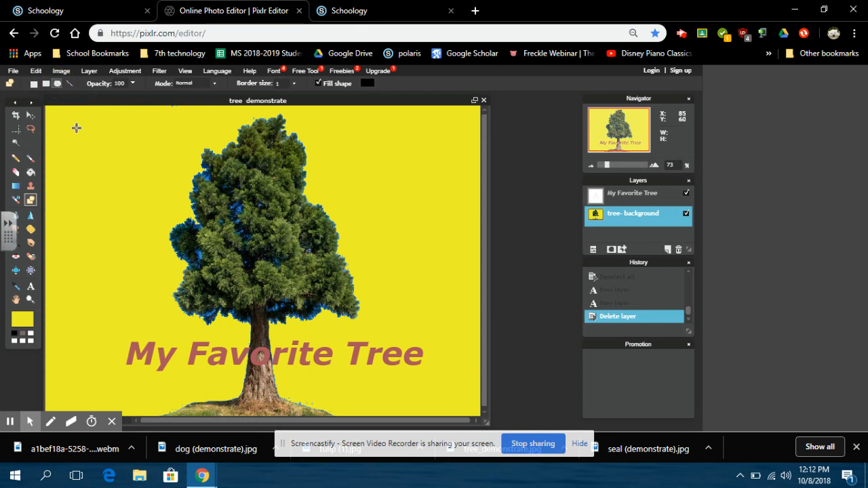
left_click_drag(77, 140, 175, 203)
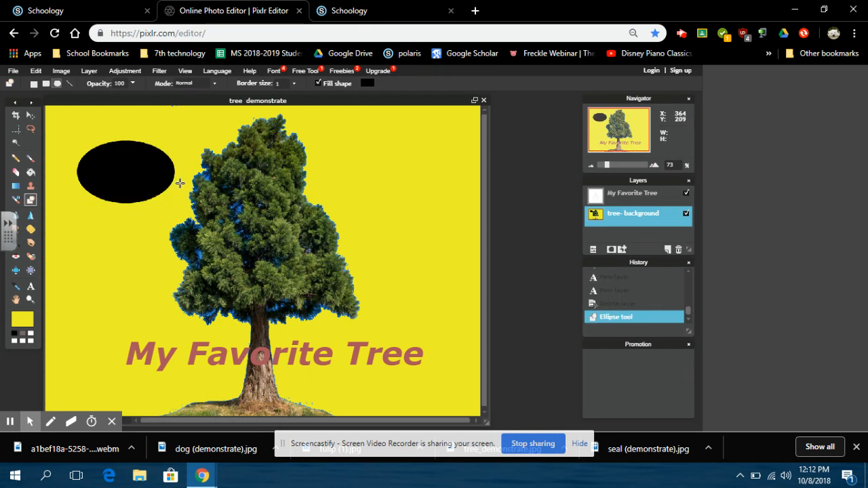
Set the main color to pink #f029e2 and fill the black ellipse with it using the Paint bucket tool
left_click(25, 319)
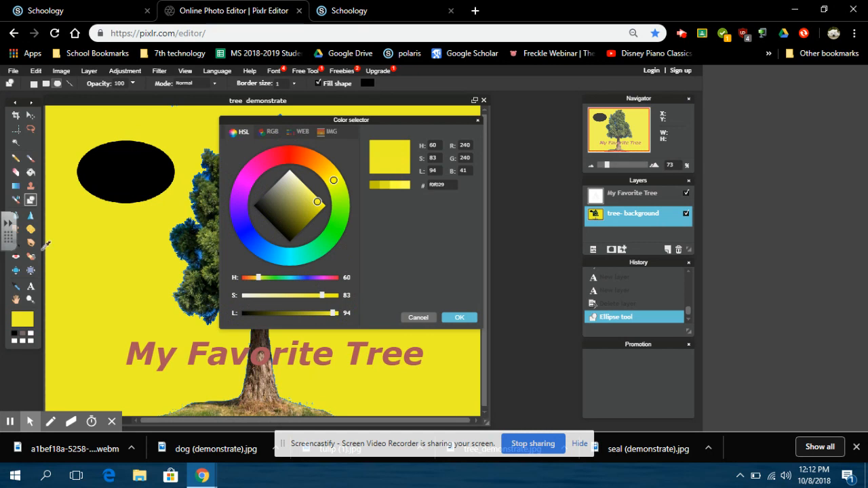
left_click(247, 178)
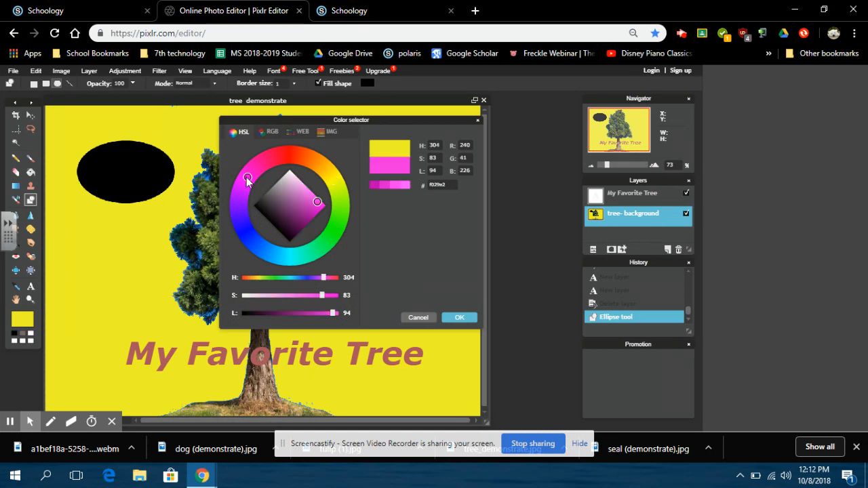
left_click(459, 318)
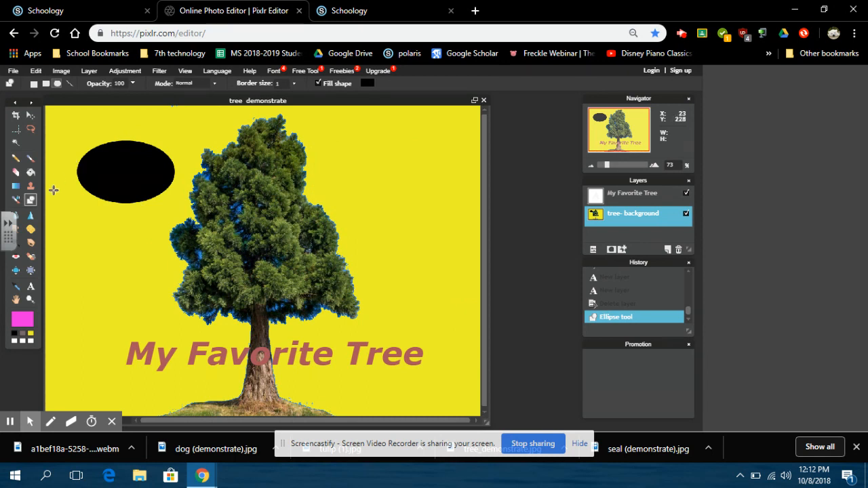
left_click(30, 172)
left_click(112, 164)
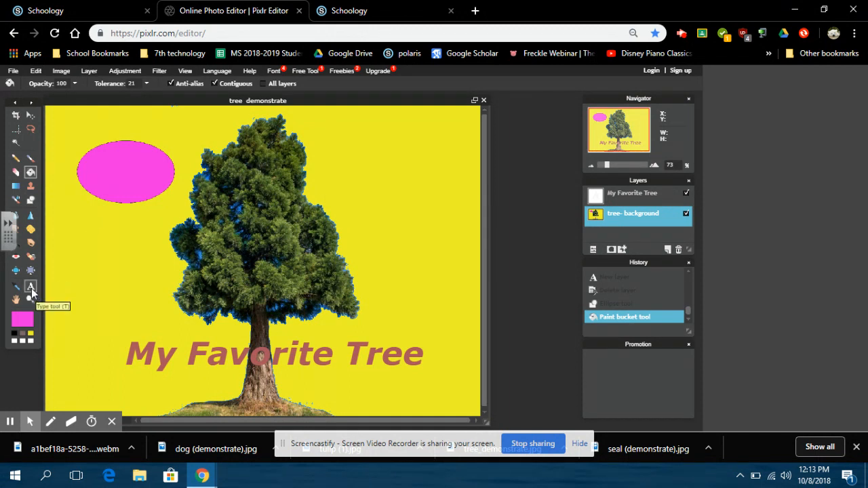
Add a text object reading "12 teet tall" over the pink ellipse with the Type tool
left_click(30, 288)
left_click(103, 171)
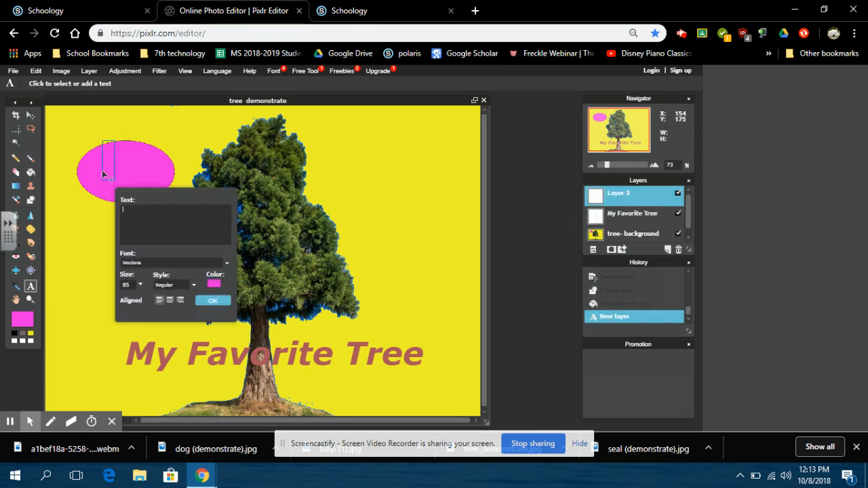
type("12 te")
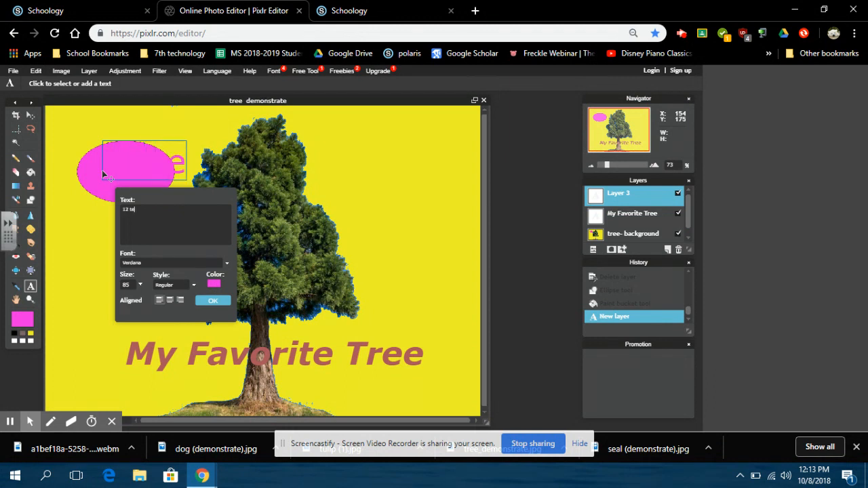
type("et tall")
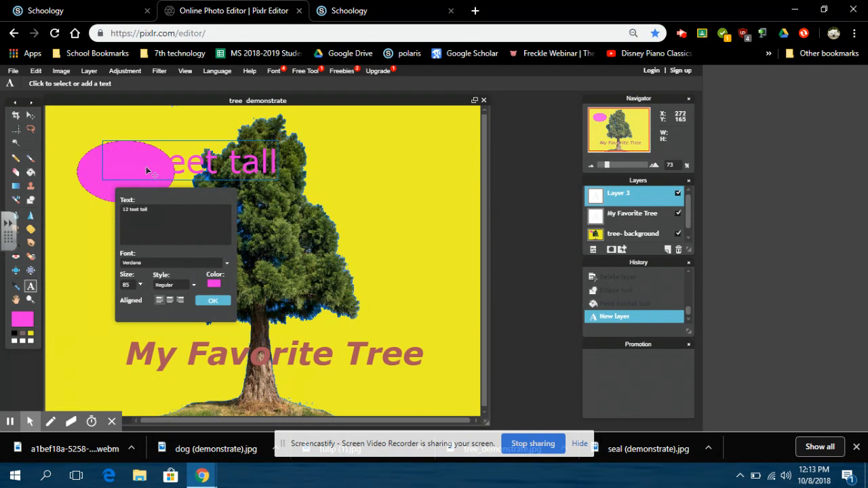
Set the color of the new ellipse text to dark gray #40383f
left_click(213, 286)
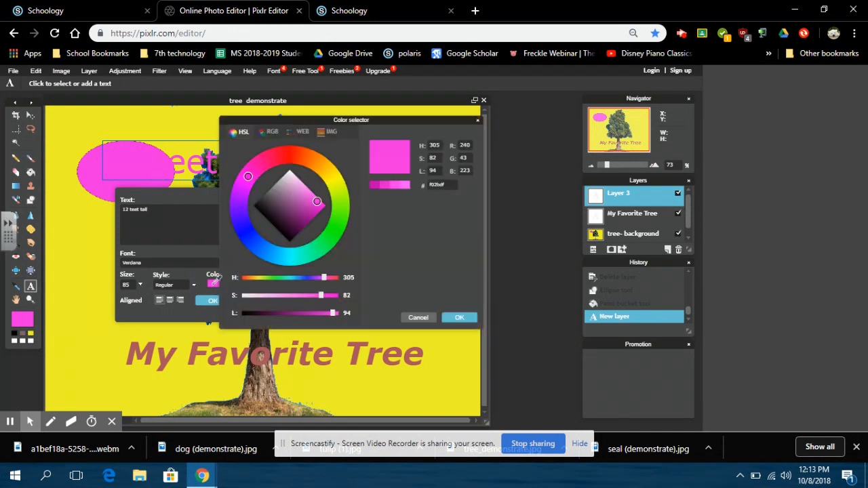
left_click(268, 202)
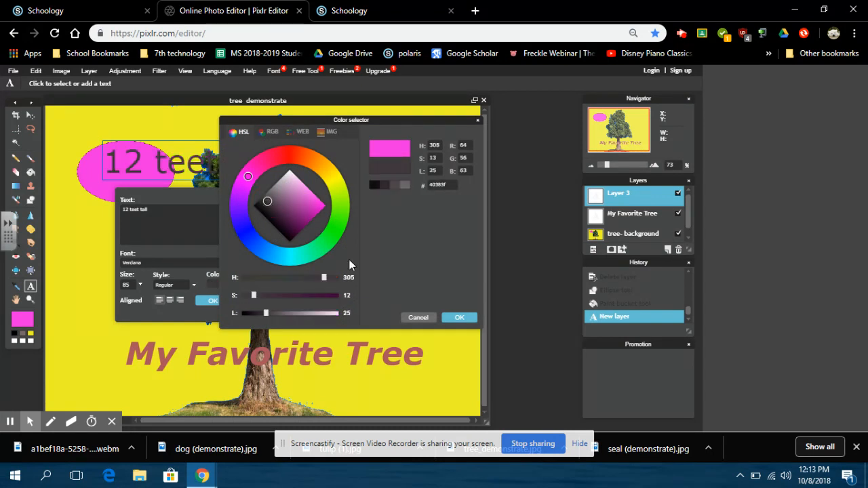
left_click(459, 317)
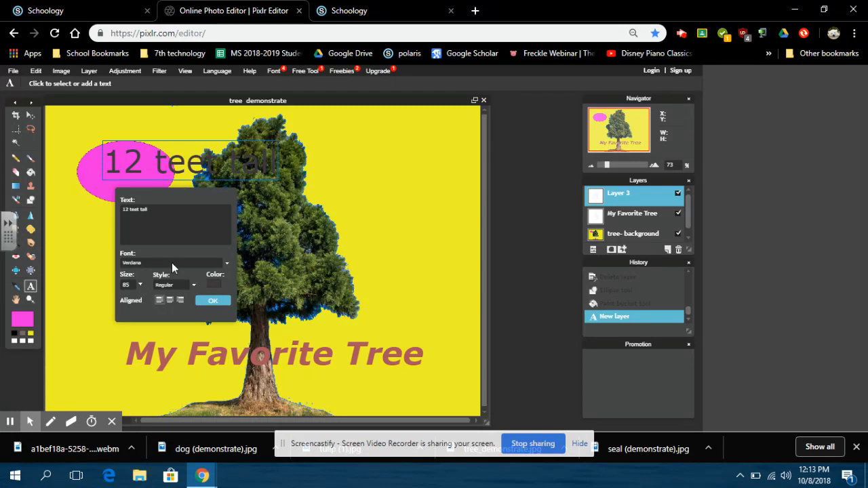
Reduce the ellipse text to size 32 and move it inside the pink ellipse
left_click(140, 283)
left_click(118, 295)
left_click(139, 285)
left_click_drag(96, 297, 93, 300)
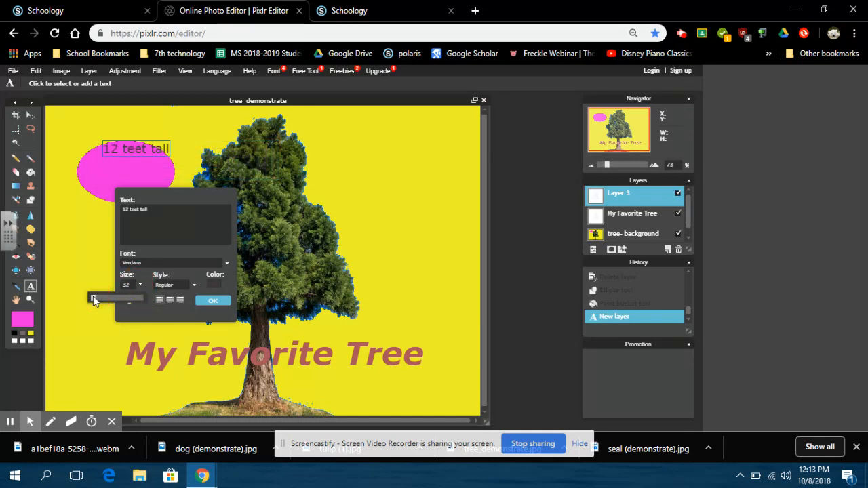
left_click_drag(148, 149, 143, 166)
Correct the ellipse text to "12 feet tall" and set its style to Bold
left_click(144, 212)
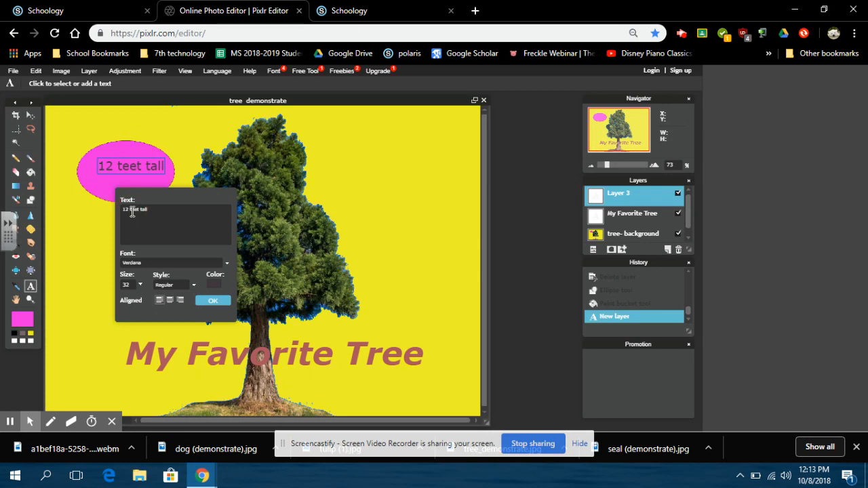
key("BackSpace")
type("f")
left_click(184, 285)
left_click(175, 308)
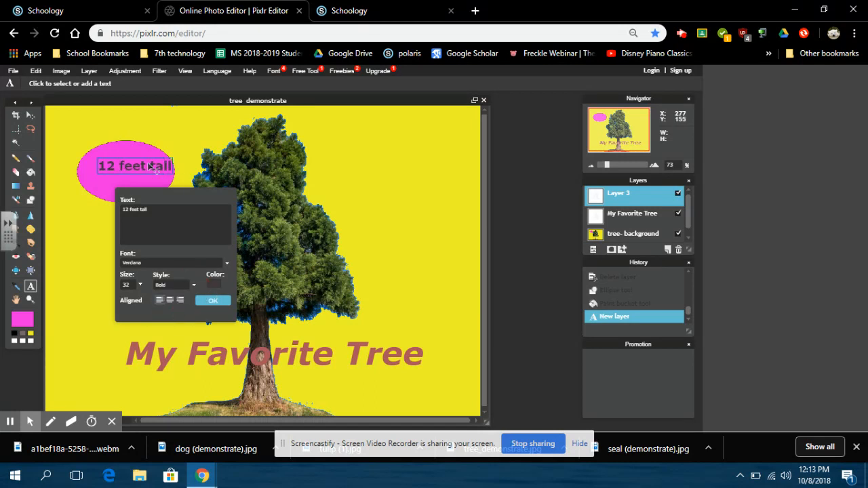
Center-align the "12 feet tall" text, center it within the pink ellipse, and apply the text settings
left_click(170, 300)
left_click_drag(147, 164, 139, 166)
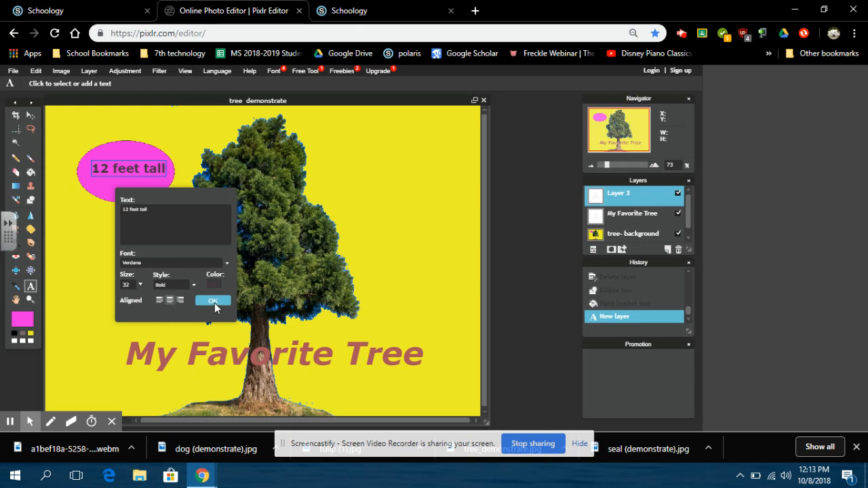
left_click(213, 301)
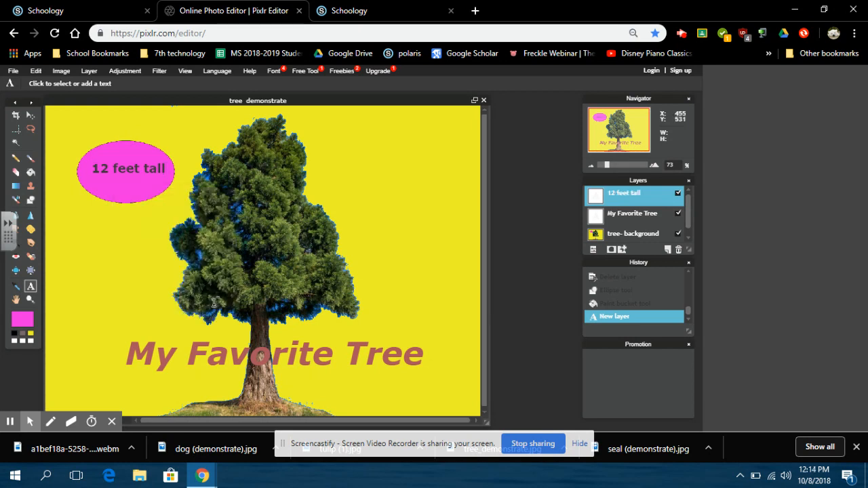
Hide the "12 feet tall" and "My Favorite Tree" layers, and show both again
left_click(677, 193)
left_click(678, 214)
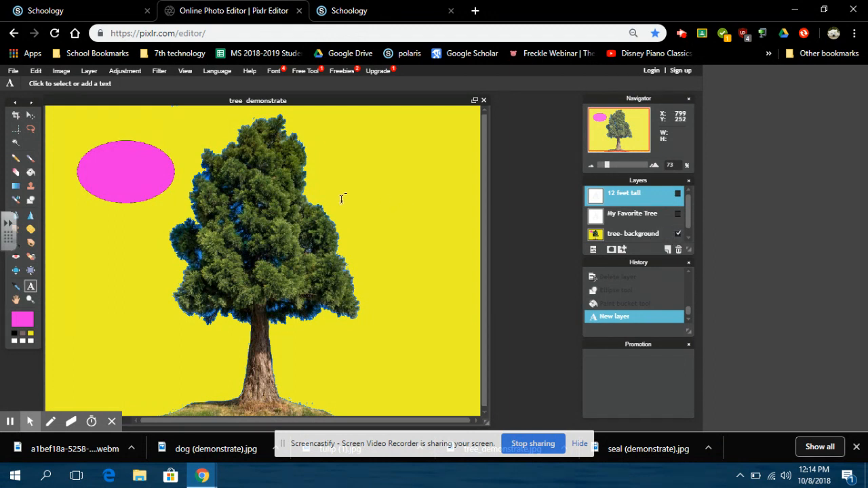
left_click(678, 214)
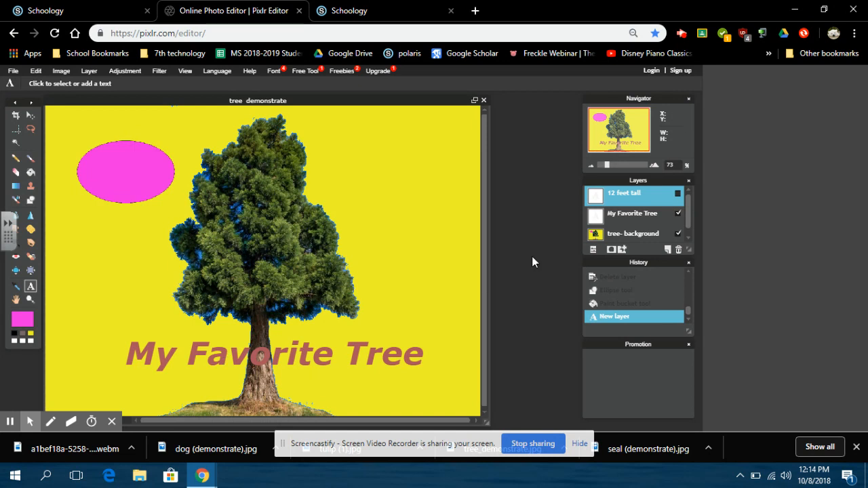
left_click(677, 194)
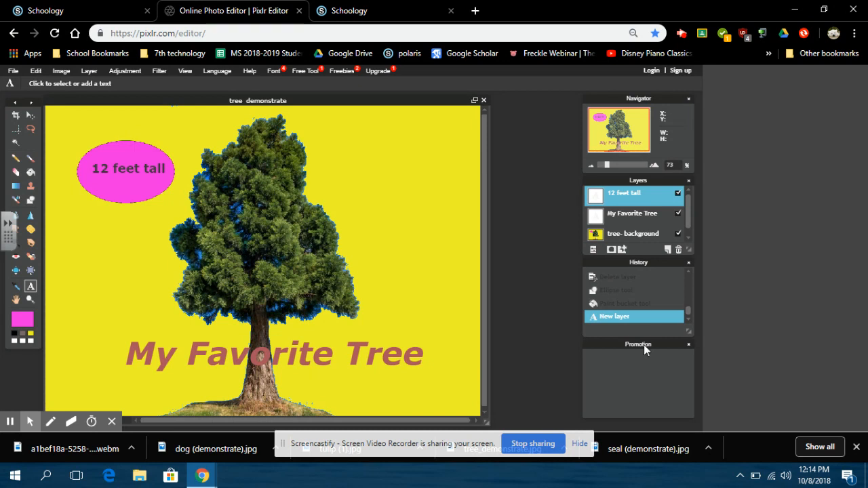
Move the "My Favorite Tree" layer above the "12 feet tall" layer, and select each of the three layers in turn
left_click(638, 217)
left_click_drag(640, 221, 638, 195)
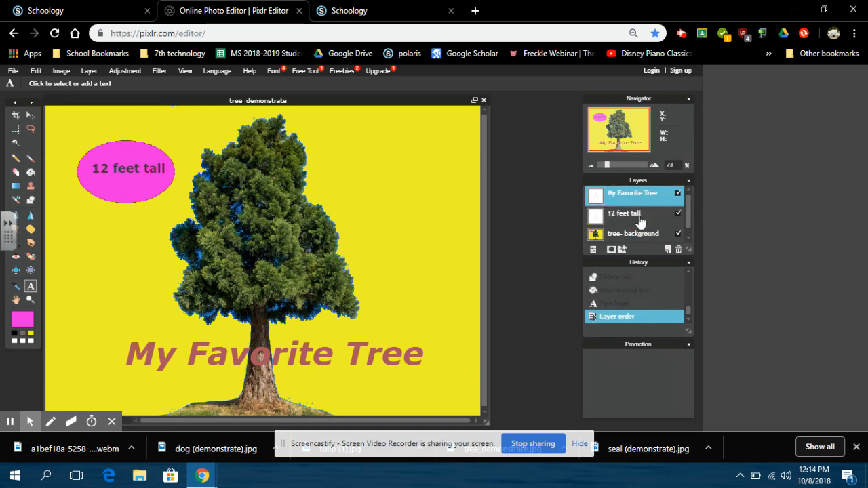
left_click(633, 219)
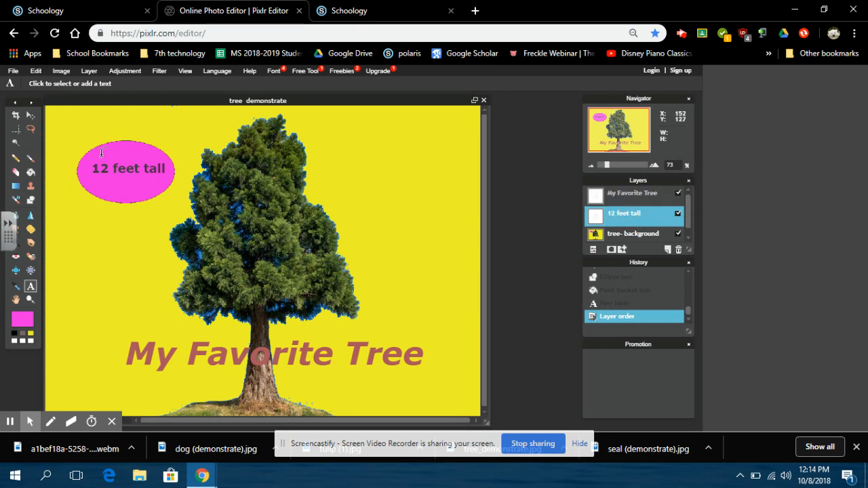
left_click(627, 198)
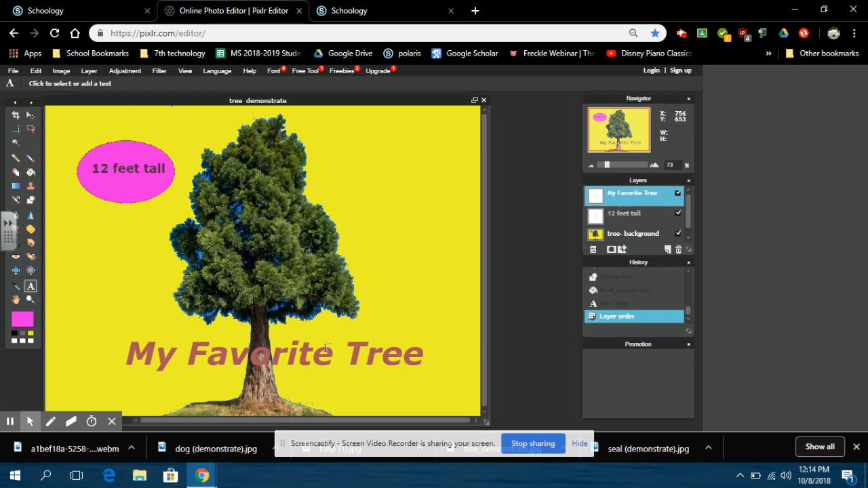
left_click(635, 234)
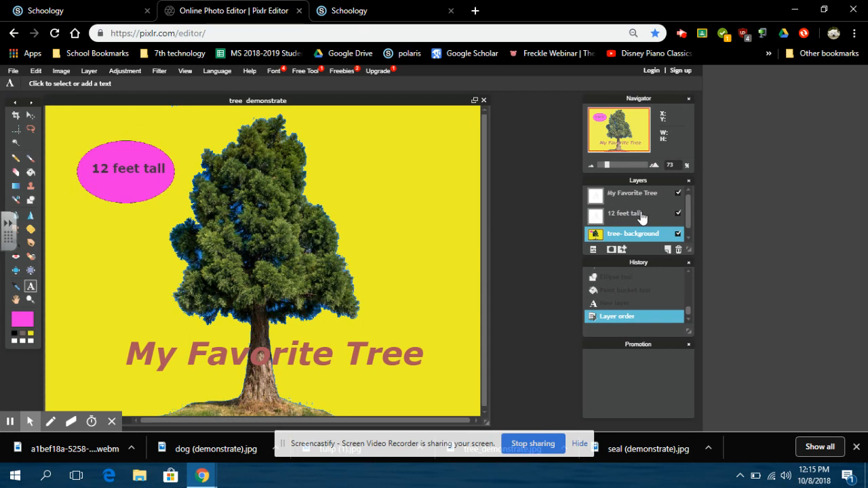
Rename the "12 feet tall" layer as "caption"
left_click(640, 216)
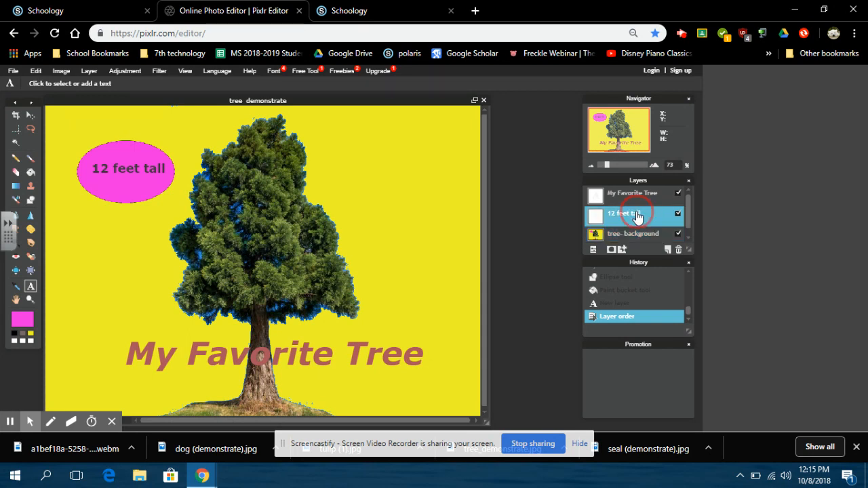
double_click(637, 213)
key("BackSpace")
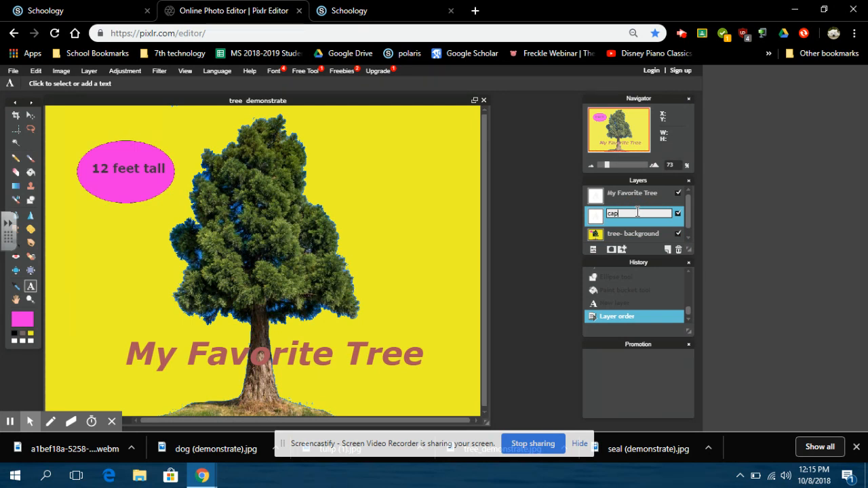
key("Return")
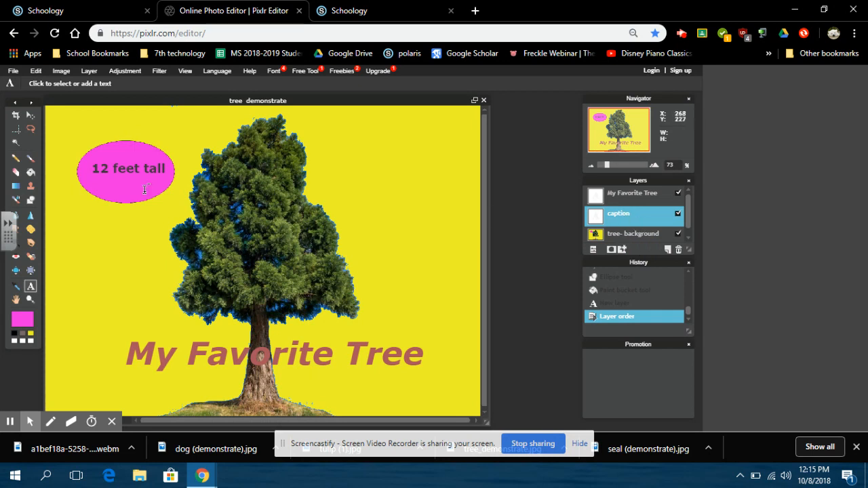
Rename the "My Favorite Tree" layer as "title" and make the caption layer active
double_click(634, 195)
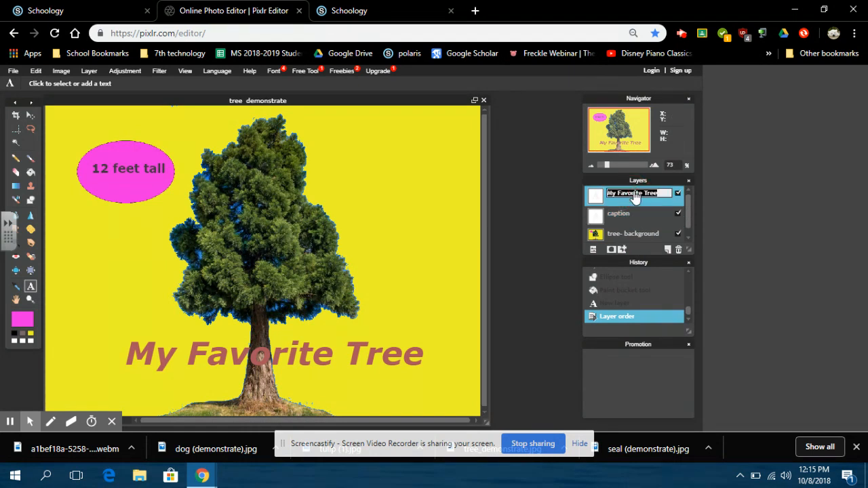
key("BackSpace")
key("Return")
left_click(638, 253)
left_click(634, 217)
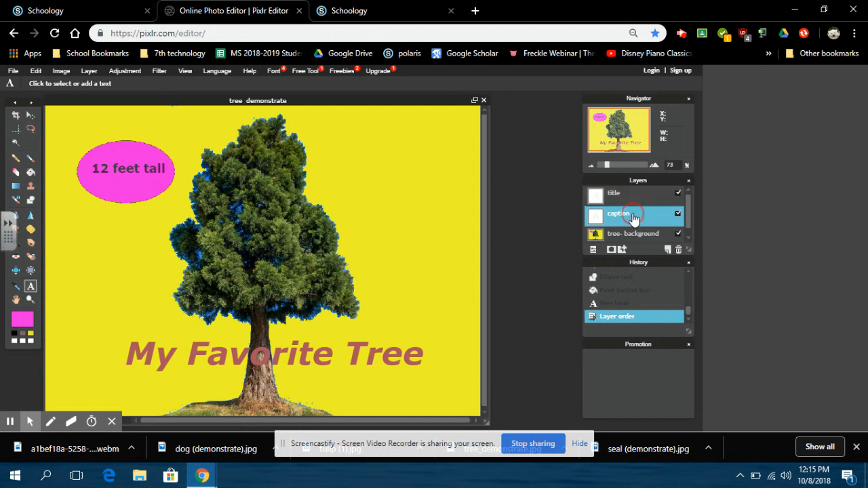